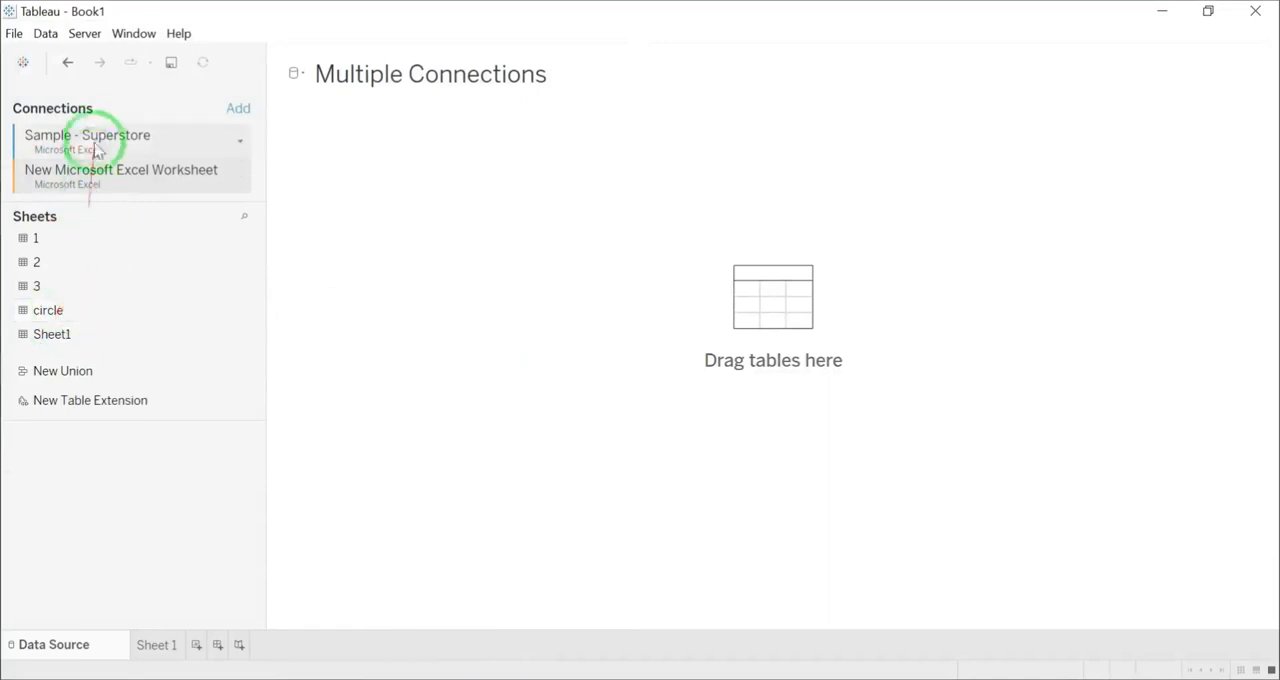
Step: Add the Orders table from Sample - Superstore to the canvas and open it for joining
{"action": "left_click_drag", "start_coordinate": [50, 326], "coordinate": [385, 214]}
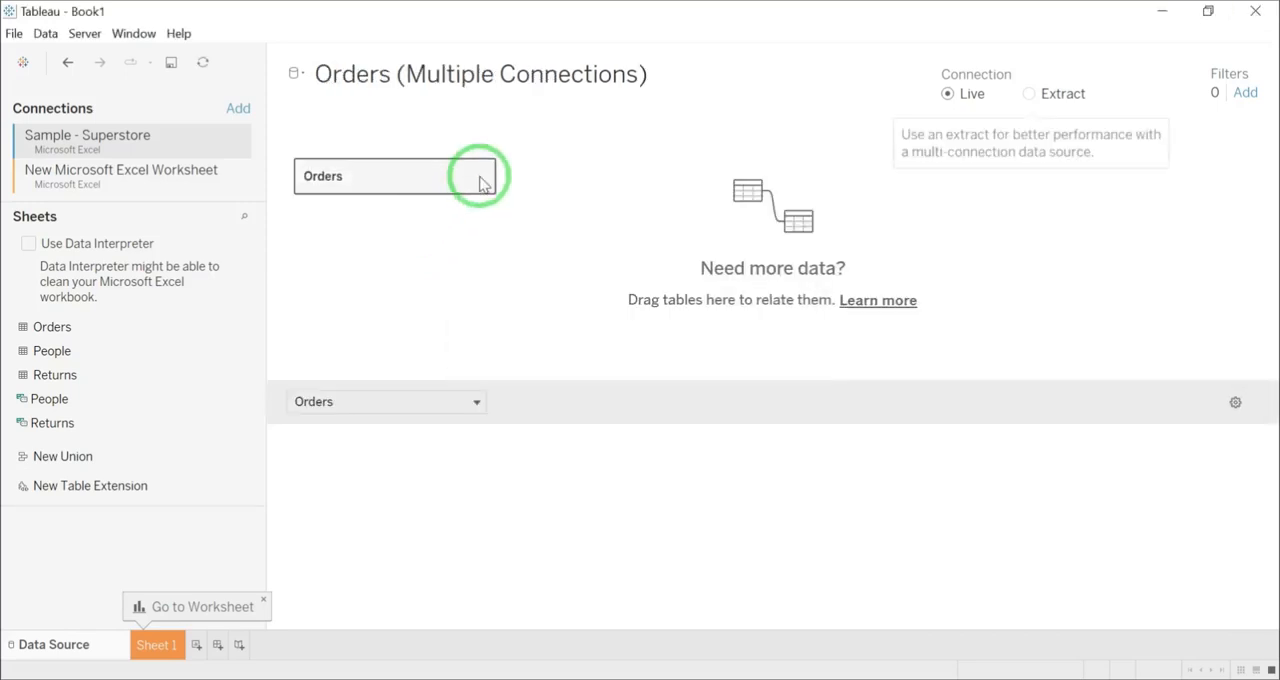
{"action": "left_click", "coordinate": [469, 176]}
{"action": "left_click", "coordinate": [514, 193]}
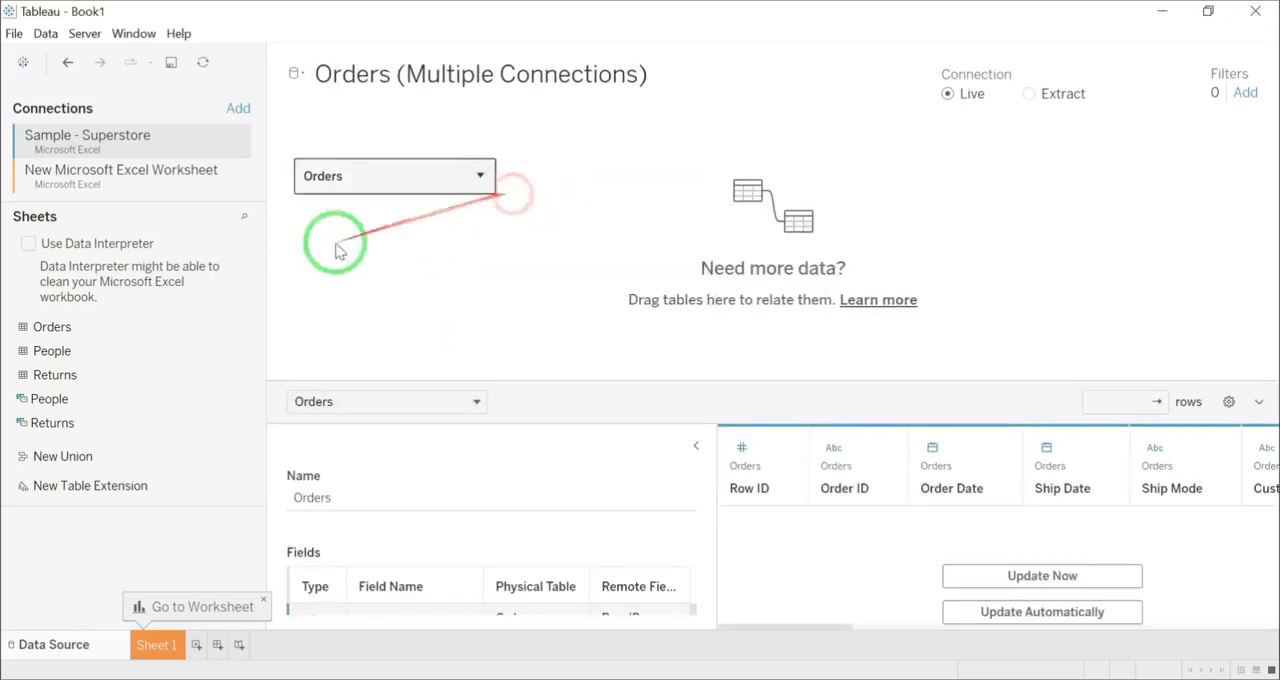
Step: Inner join the circle sheet from New Microsoft Excel Worksheet to Orders using the join calculations 1 = 1
{"action": "left_click", "coordinate": [80, 175]}
{"action": "left_click_drag", "start_coordinate": [60, 309], "coordinate": [588, 210]}
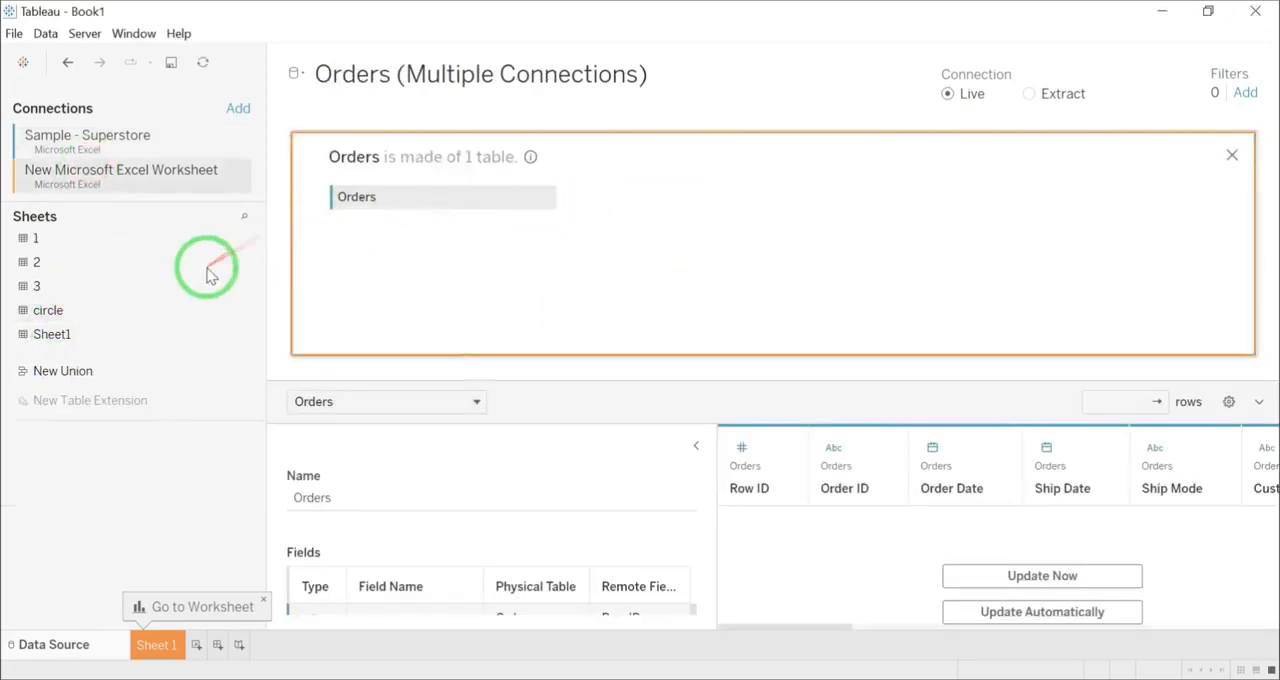
{"action": "left_click", "coordinate": [572, 300]}
{"action": "left_click", "coordinate": [503, 618]}
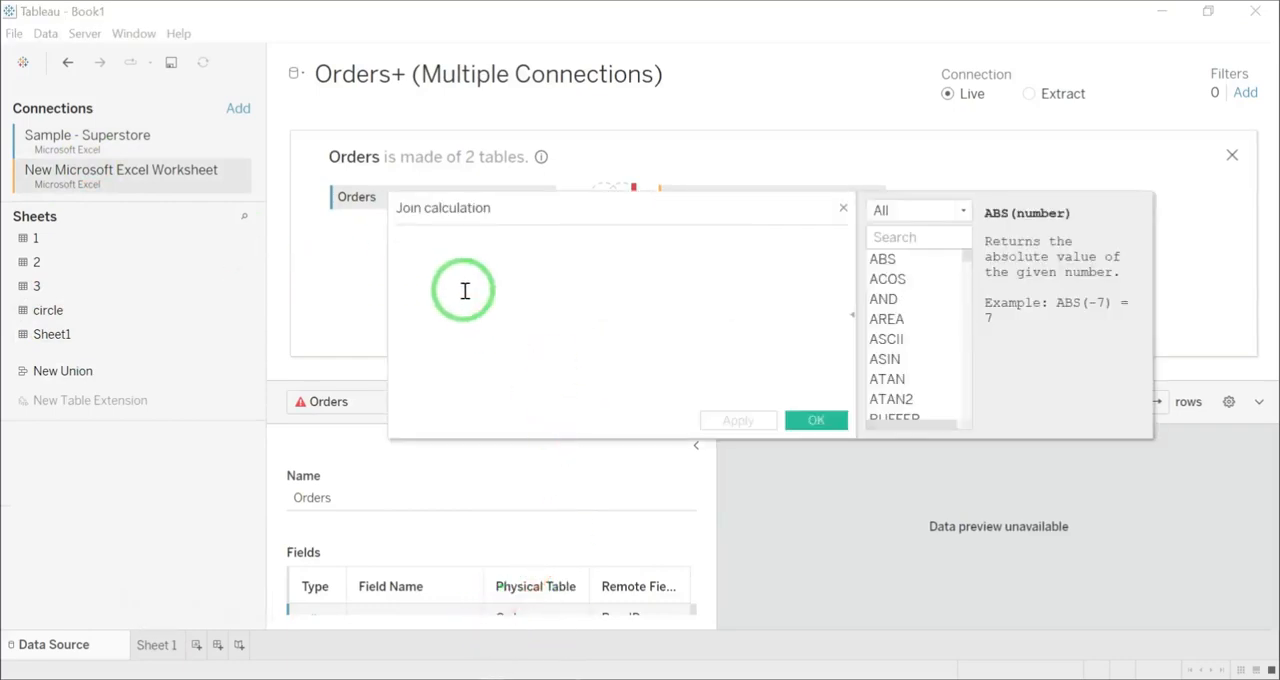
{"action": "left_click", "coordinate": [816, 421]}
{"action": "left_click", "coordinate": [690, 338]}
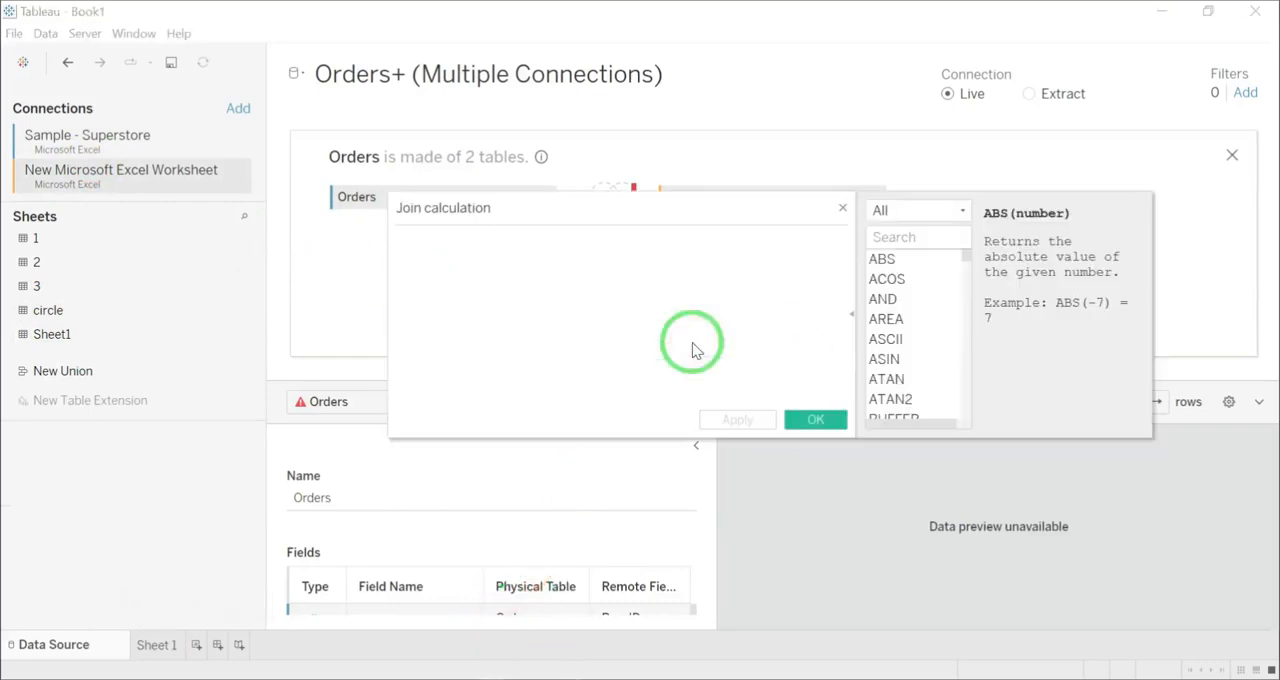
{"action": "left_click", "coordinate": [813, 421]}
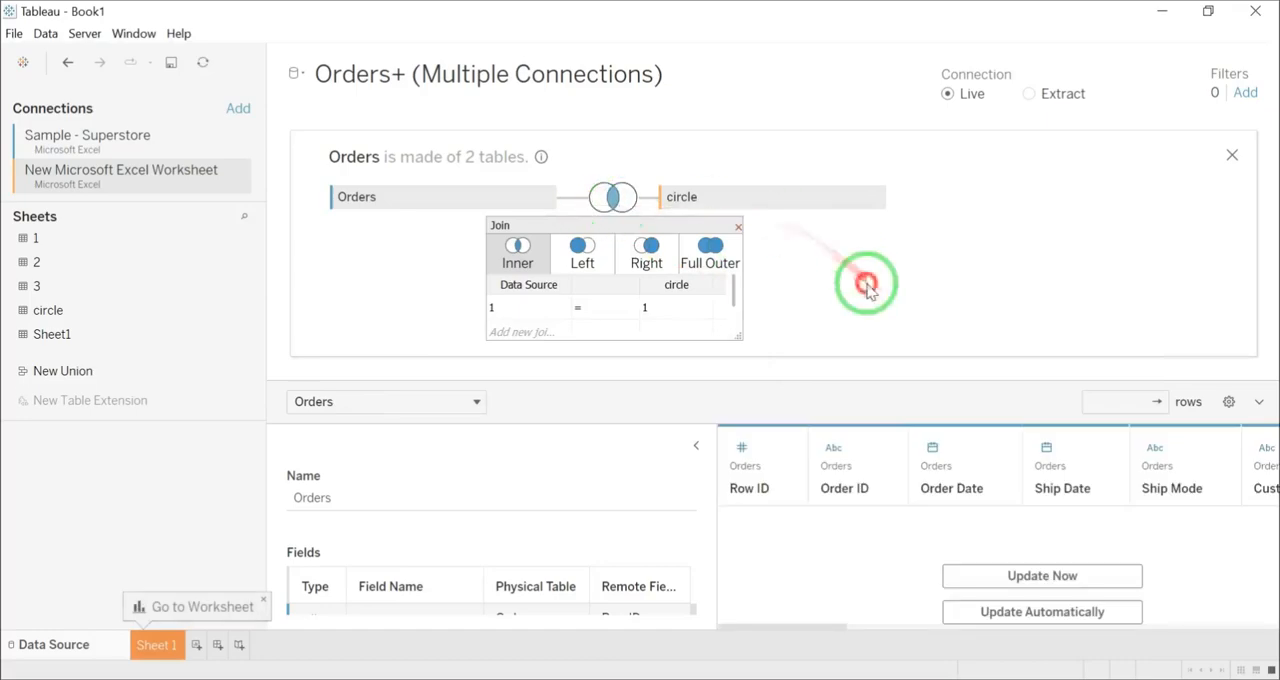
{"action": "left_click", "coordinate": [738, 227]}
Step: Enlarge the data preview and look through the columns of the joined Orders data
{"action": "left_click_drag", "start_coordinate": [766, 396], "coordinate": [771, 245]}
{"action": "left_click", "coordinate": [800, 446]}
{"action": "left_click_drag", "start_coordinate": [558, 629], "coordinate": [1235, 624]}
{"action": "left_click", "coordinate": [1228, 318]}
Step: On Sheet 1, create bins from the Circle measure
{"action": "left_click", "coordinate": [156, 644]}
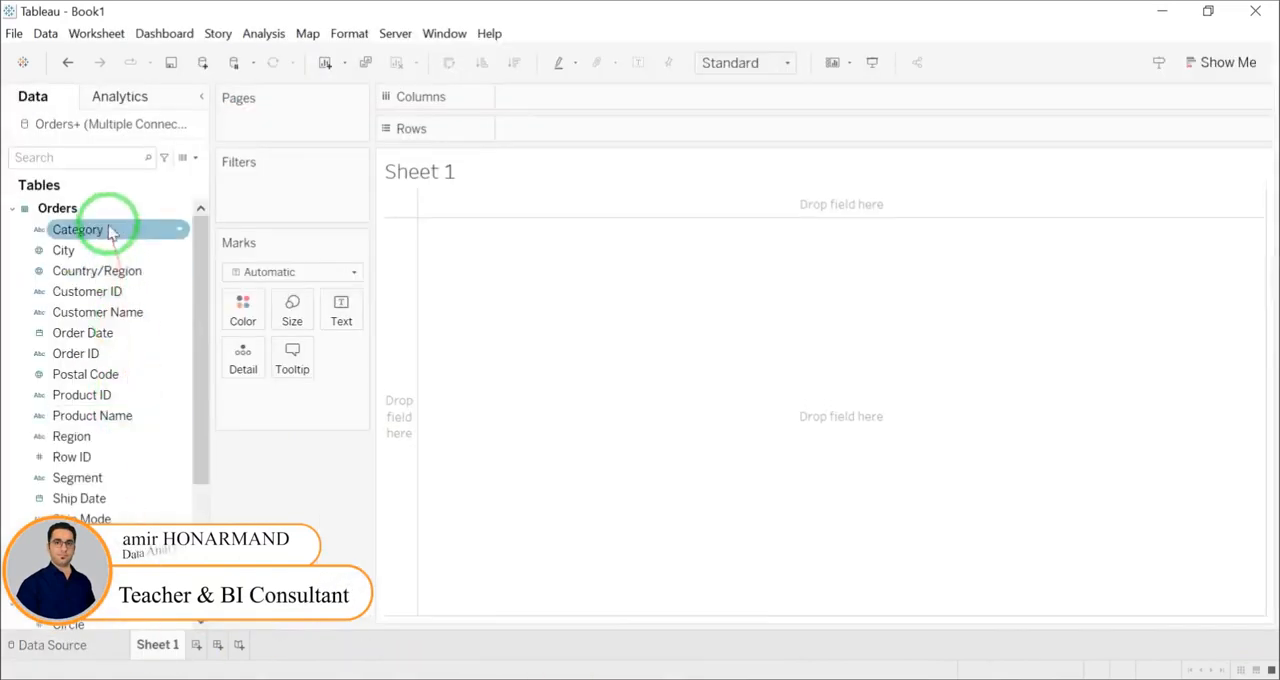
{"action": "scroll", "coordinate": [70, 440], "scroll_direction": "down", "scroll_amount": 5}
{"action": "left_click", "coordinate": [179, 418]}
{"action": "mouse_move", "coordinate": [286, 471]}
{"action": "left_click", "coordinate": [368, 517]}
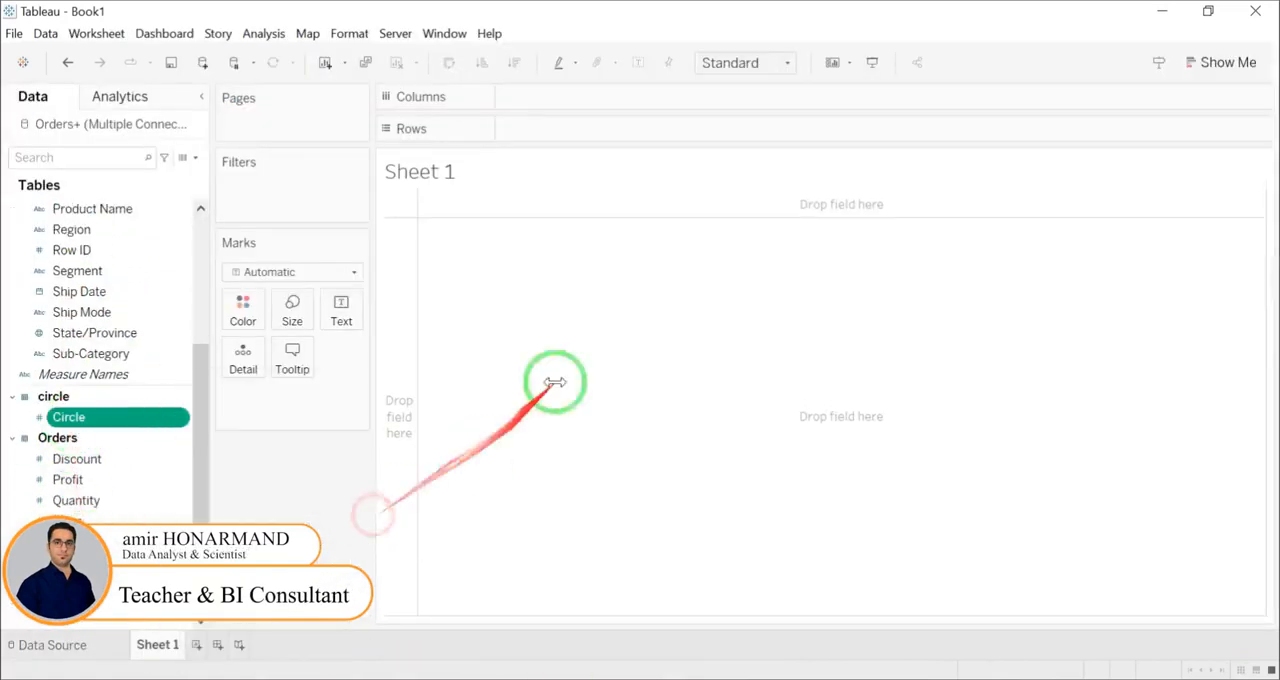
{"action": "left_click", "coordinate": [688, 423]}
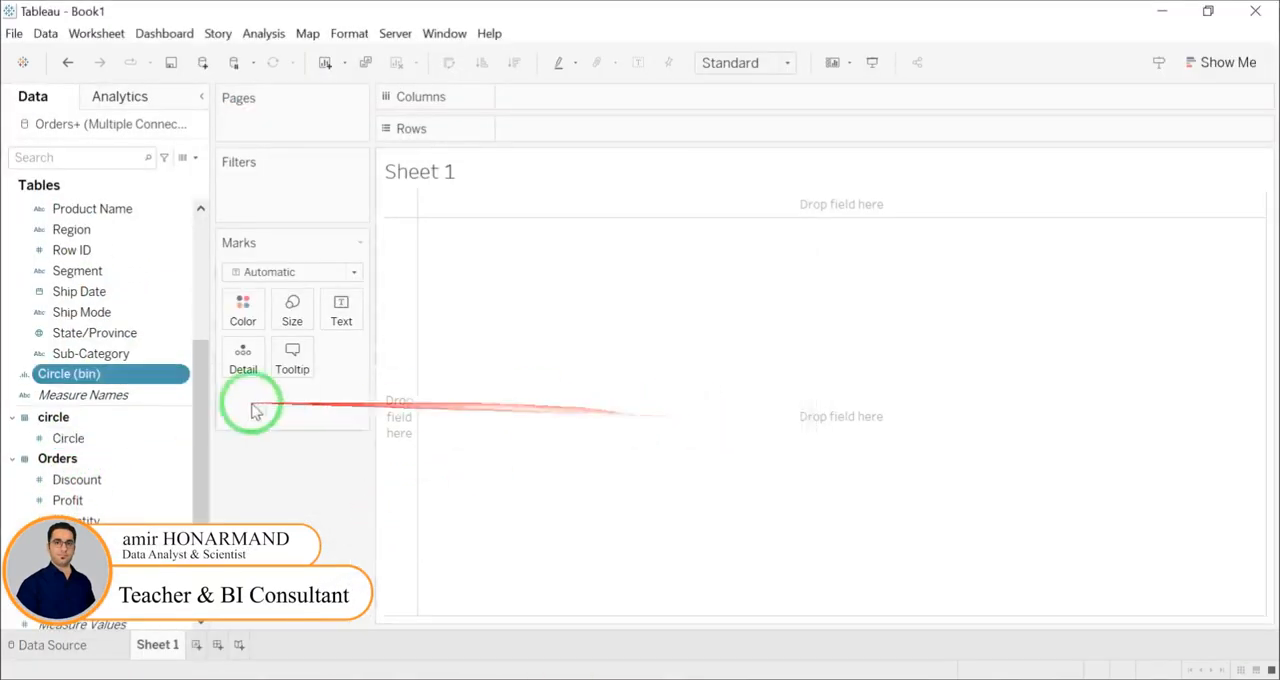
Step: Create a calculated field named Index_Circle with the formula INDEX()-1
{"action": "scroll", "coordinate": [110, 300], "scroll_direction": "up", "scroll_amount": 3}
{"action": "left_click", "coordinate": [194, 157]}
{"action": "left_click", "coordinate": [97, 174]}
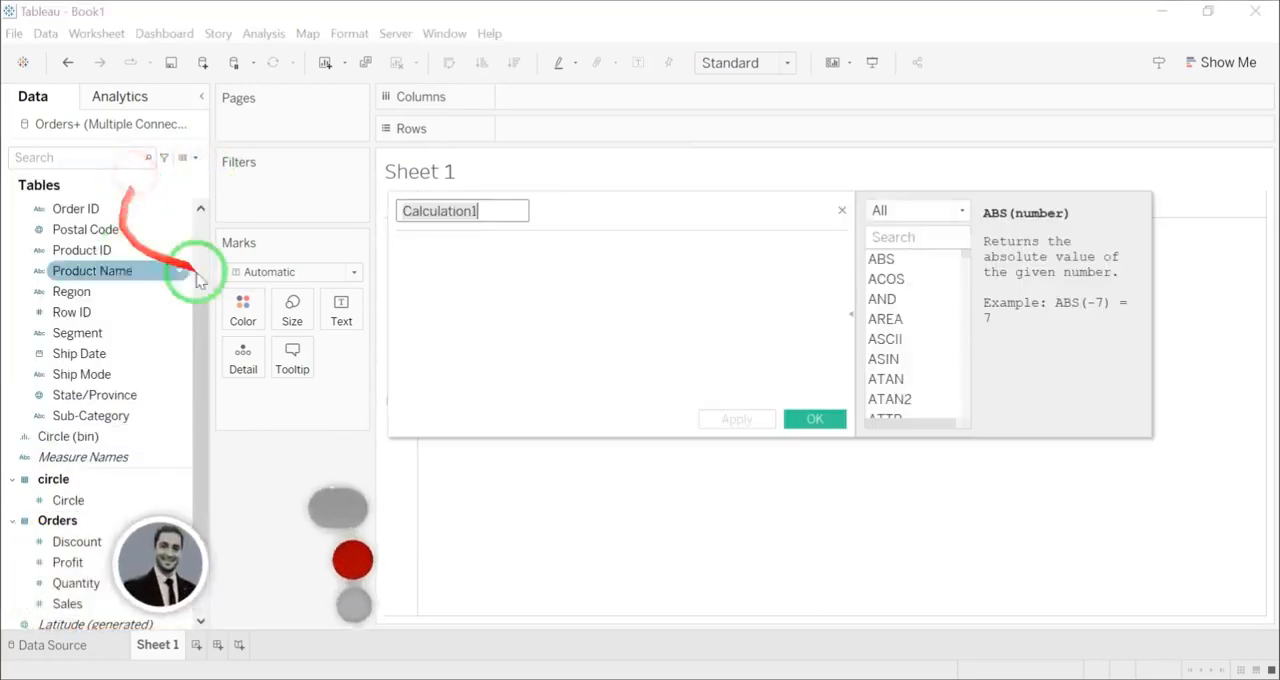
{"action": "type", "text": "I"}
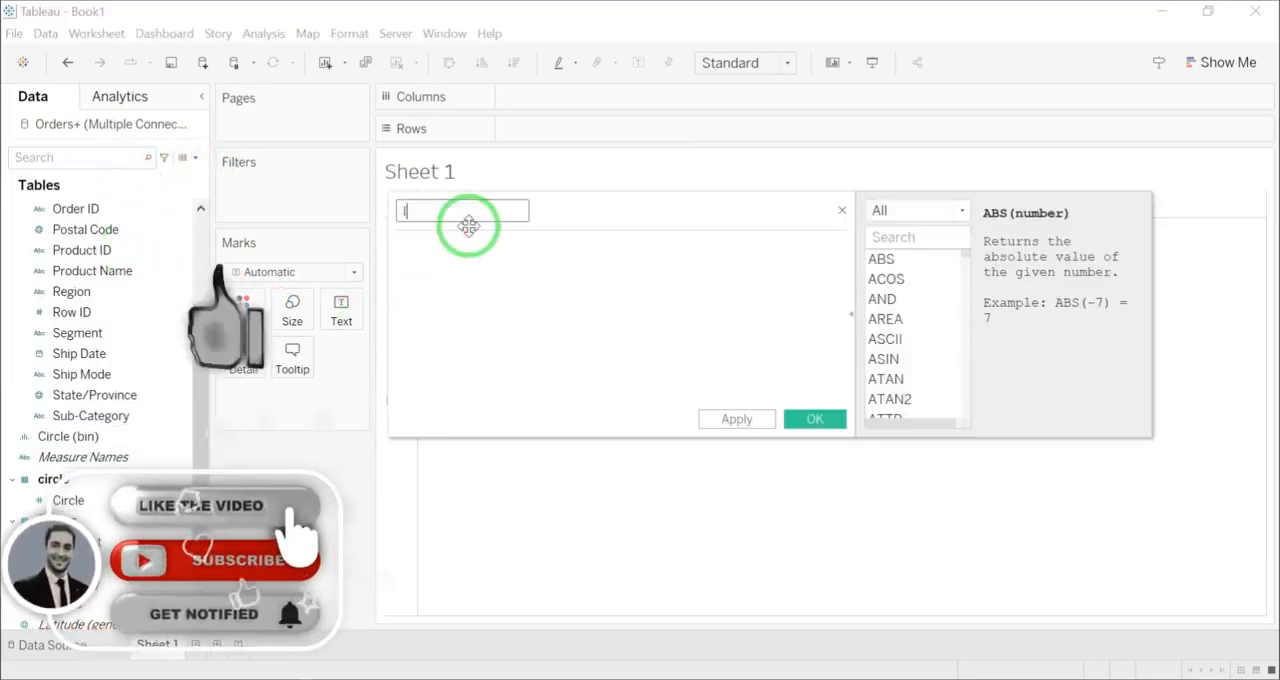
{"action": "type", "text": "ndex_Circle"}
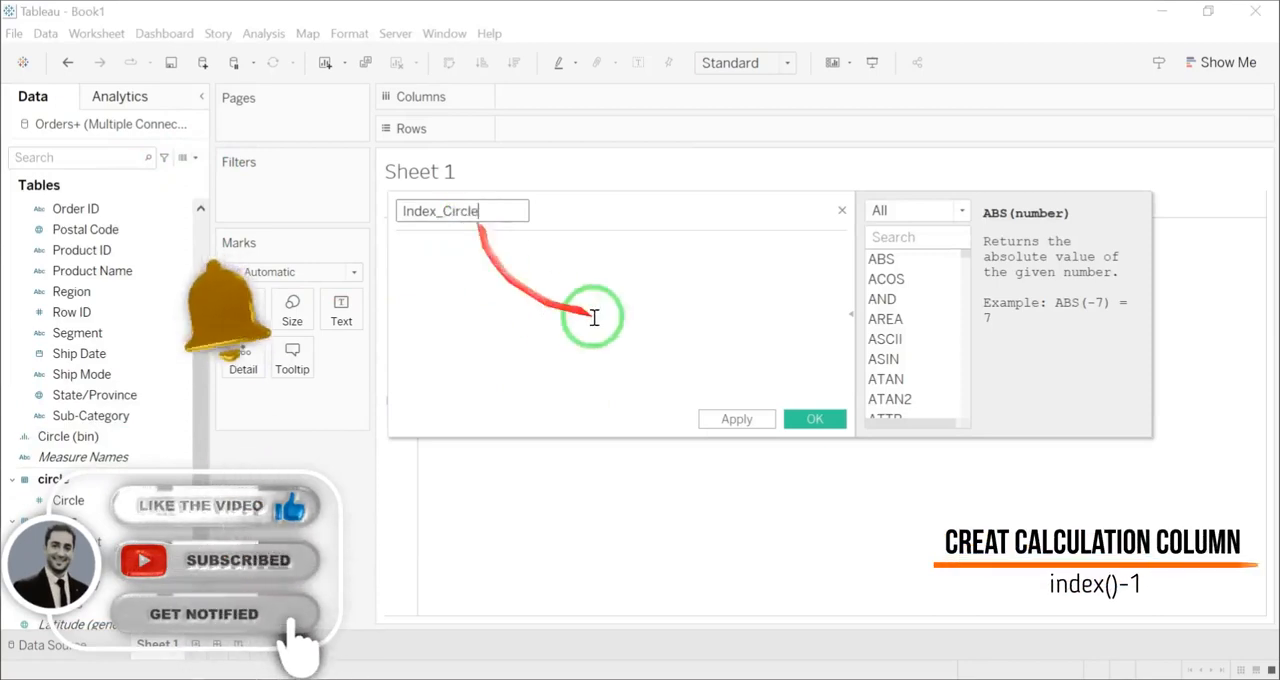
{"action": "left_click", "coordinate": [476, 273]}
{"action": "type", "text": "indes"}
{"action": "key", "text": "BackSpace"}
{"action": "type", "text": "x()"}
{"action": "key", "text": "Return"}
{"action": "type", "text": "-1"}
{"action": "left_click", "coordinate": [814, 419]}
{"action": "left_click", "coordinate": [72, 522]}
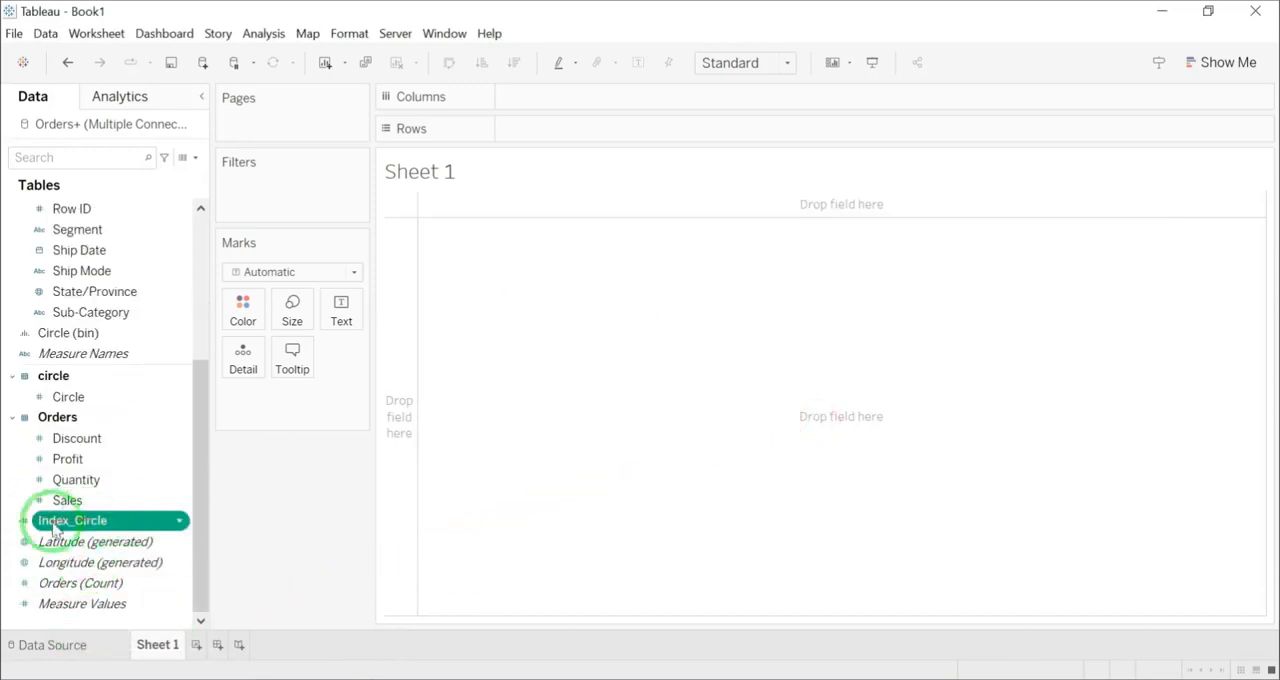
Step: Create a calculated field named X-Sin with the formula SIN([Index_Circle])
{"action": "left_click", "coordinate": [197, 160]}
{"action": "left_click", "coordinate": [229, 192]}
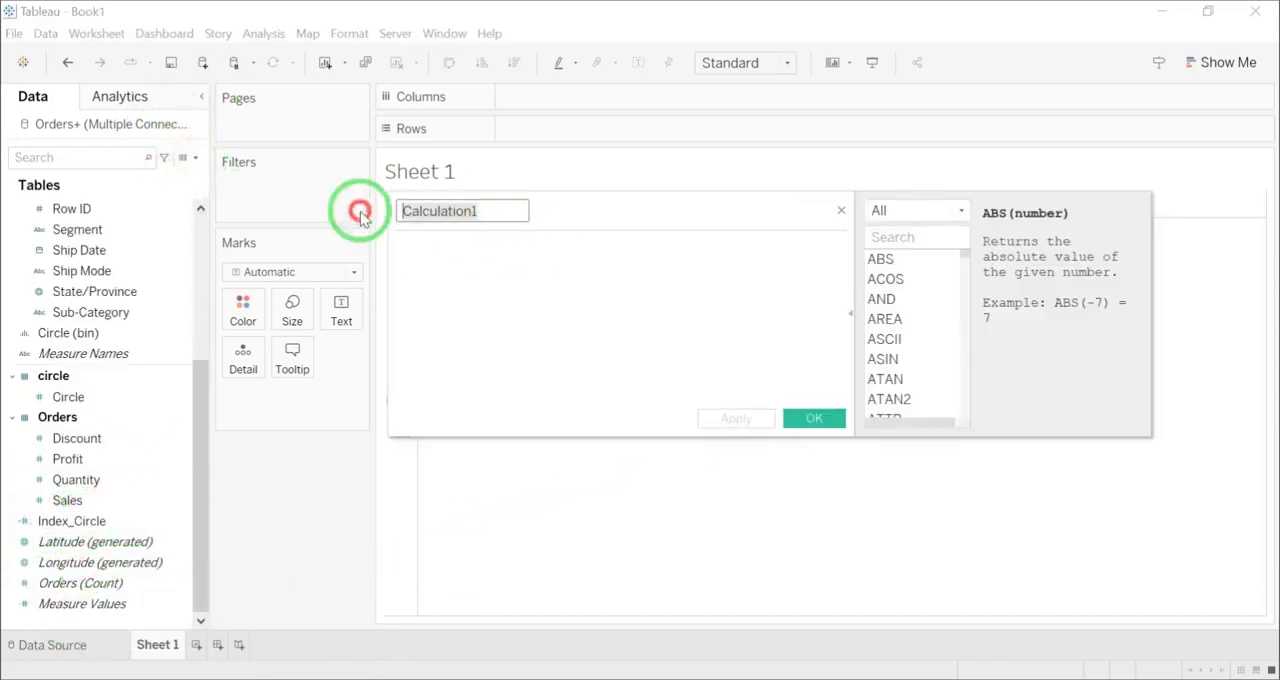
{"action": "type", "text": "X-Sin"}
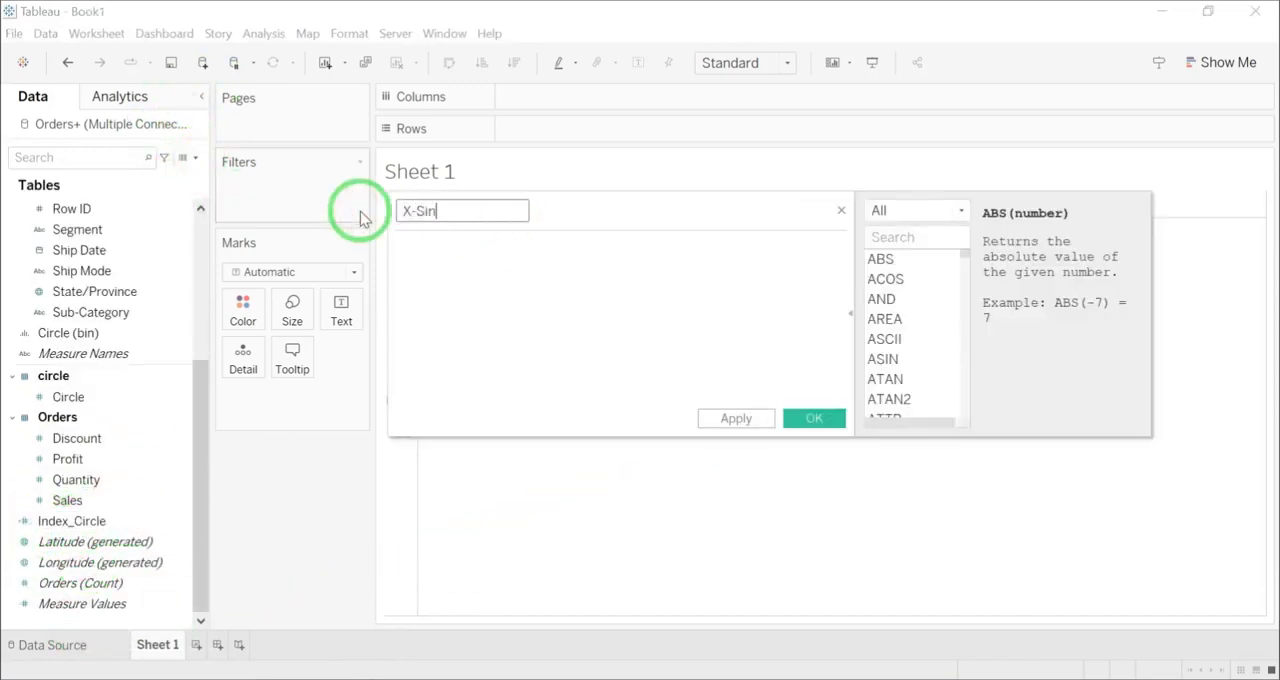
{"action": "left_click", "coordinate": [456, 247]}
{"action": "type", "text": "SIN(inde"}
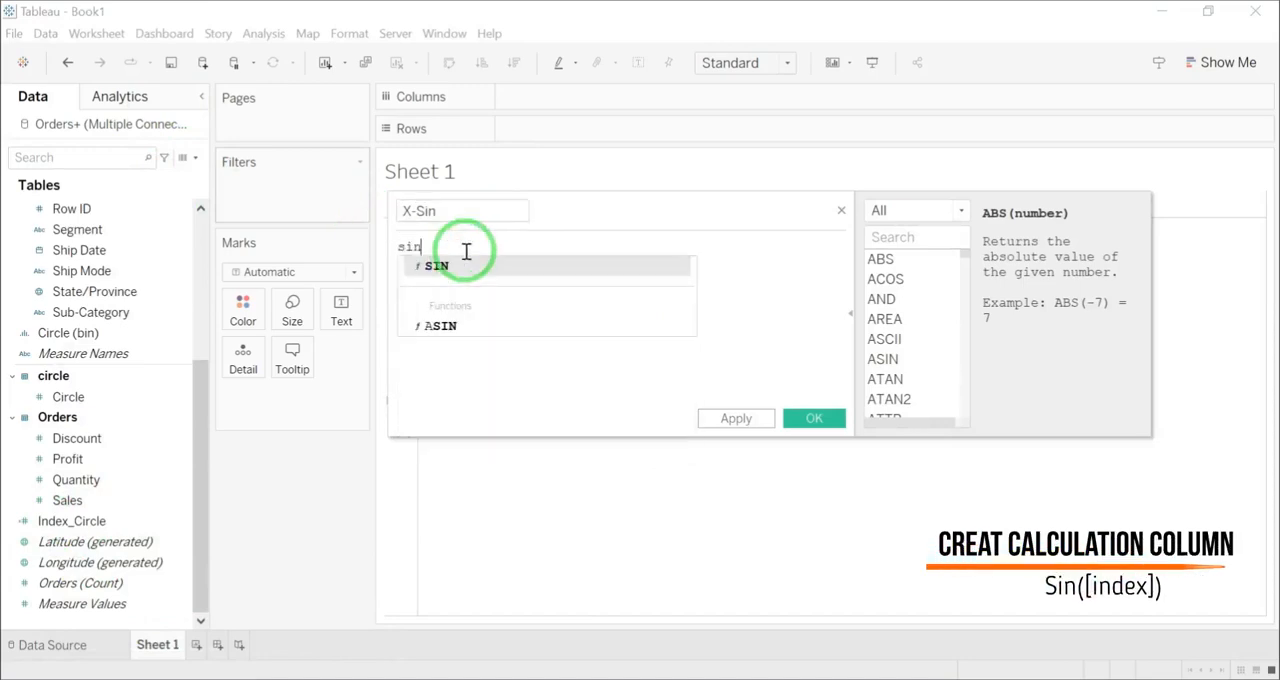
{"action": "key", "text": "Down"}
{"action": "key", "text": "Return"}
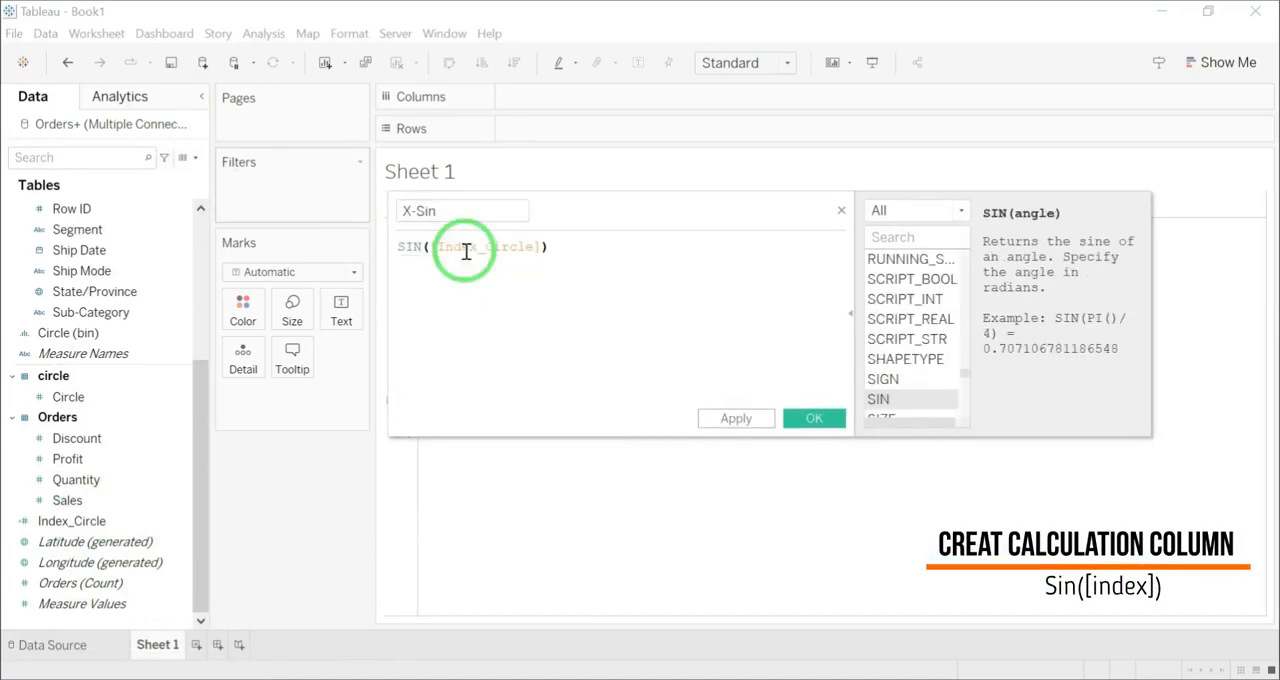
{"action": "left_click", "coordinate": [800, 418]}
Step: Create a calculated field named Y-cos with the formula COS([Index_Circle])
{"action": "left_click", "coordinate": [188, 157]}
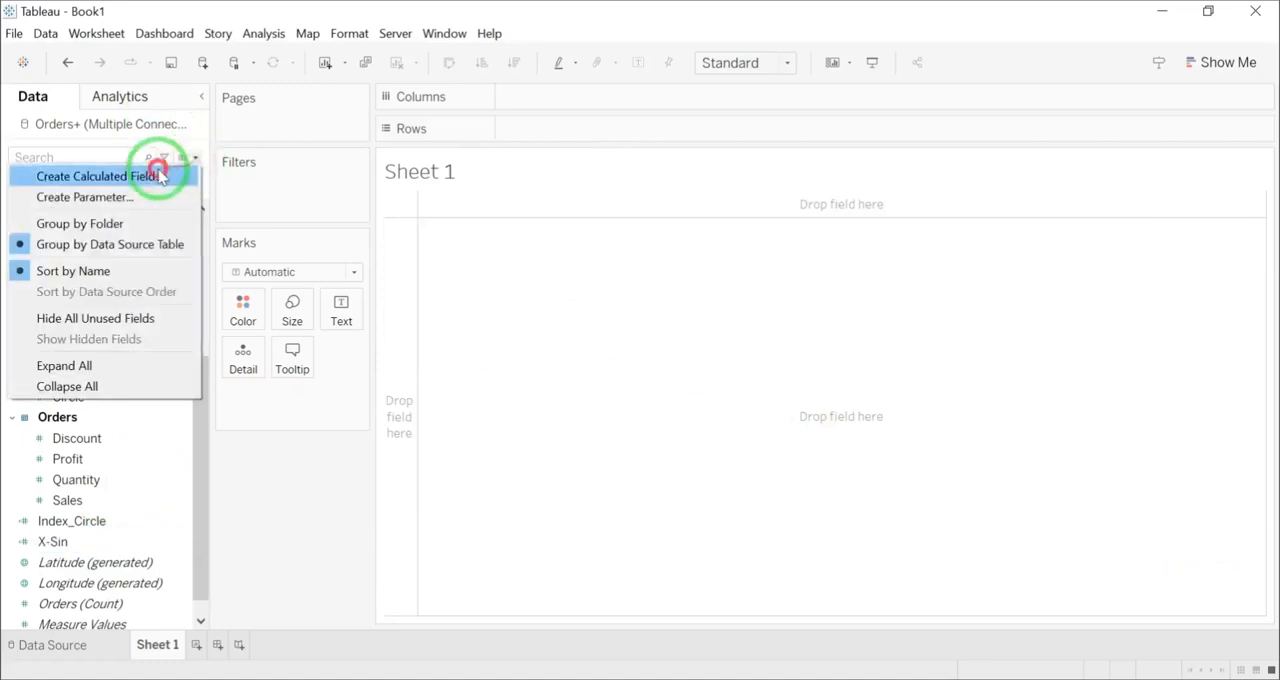
{"action": "left_click", "coordinate": [163, 172]}
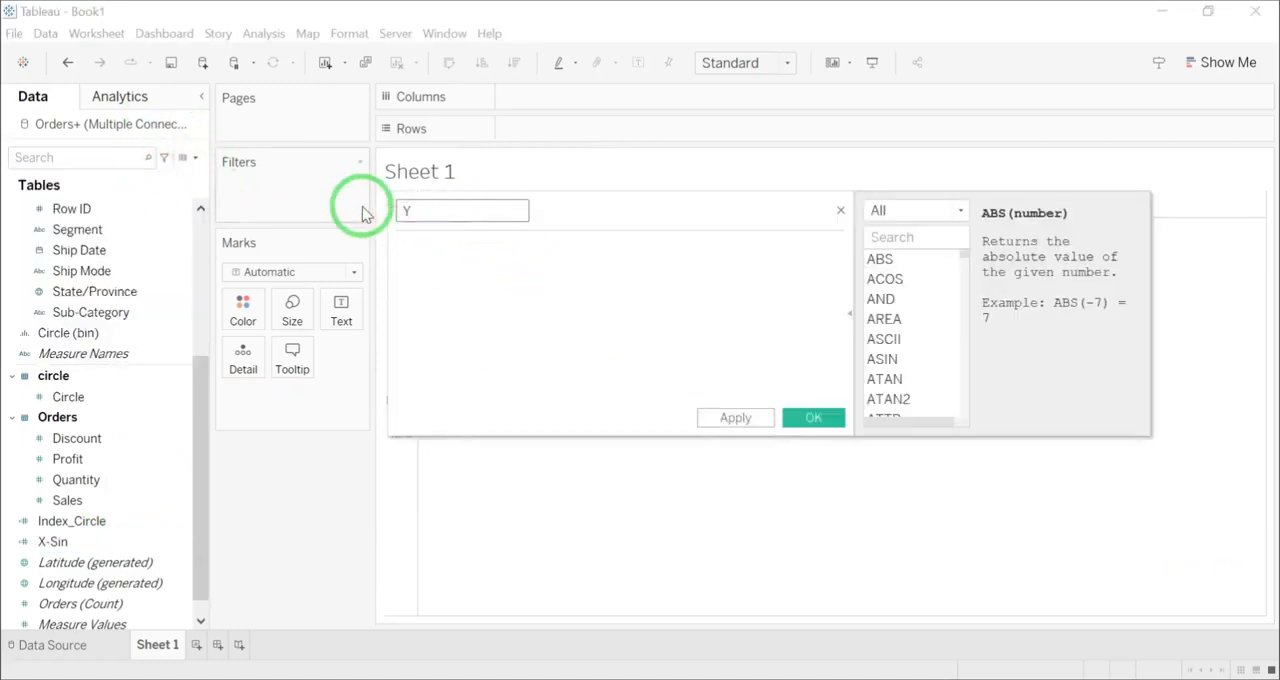
{"action": "type", "text": "cos"}
{"action": "key", "text": "Return"}
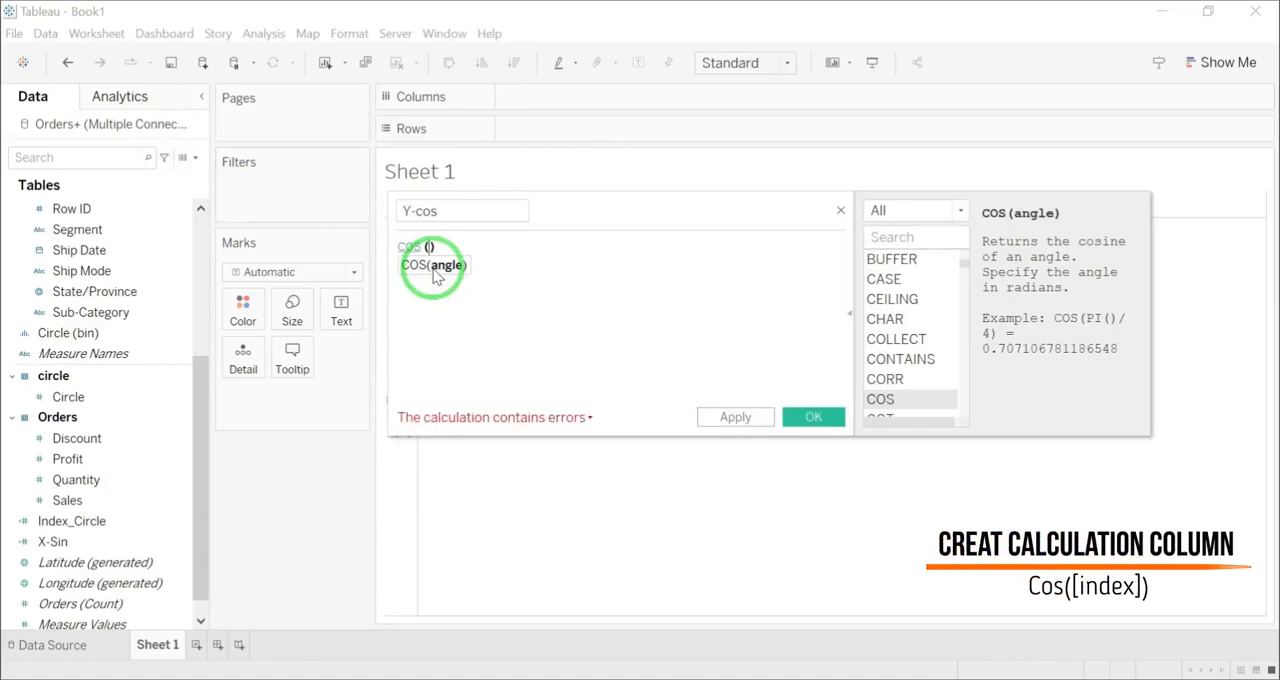
{"action": "type", "text": "inde"}
{"action": "key", "text": "Return"}
{"action": "key", "text": "BackSpace"}
{"action": "key", "text": "BackSpace"}
{"action": "key", "text": "BackSpace"}
{"action": "key", "text": "BackSpace"}
{"action": "key", "text": "Down"}
{"action": "key", "text": "Return"}
{"action": "left_click", "coordinate": [809, 417]}
Step: Place Region and X-Sin on Columns and Y-cos on Rows
{"action": "scroll", "coordinate": [90, 300], "scroll_direction": "up", "scroll_amount": 2}
{"action": "left_click", "coordinate": [88, 279]}
{"action": "left_click_drag", "start_coordinate": [72, 312], "coordinate": [543, 96]}
{"action": "scroll", "coordinate": [143, 443], "scroll_direction": "down", "scroll_amount": 3}
{"action": "left_click", "coordinate": [90, 510]}
{"action": "left_click_drag", "start_coordinate": [90, 510], "coordinate": [708, 100]}
{"action": "left_click_drag", "start_coordinate": [55, 521], "coordinate": [520, 140]}
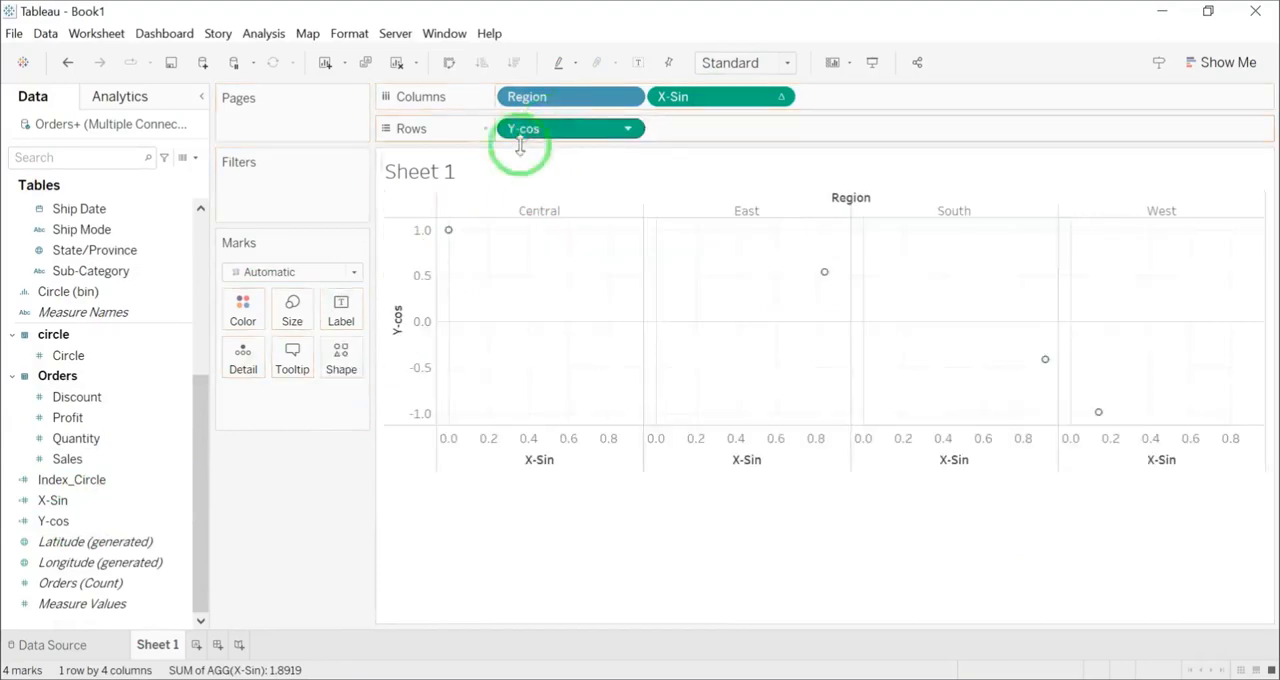
Step: Add Circle (bin) to the marks' Detail and compute both Y-cos and X-Sin using Circle (bin)
{"action": "scroll", "coordinate": [71, 357], "scroll_direction": "up", "scroll_amount": 5}
{"action": "left_click", "coordinate": [108, 460]}
{"action": "left_click_drag", "start_coordinate": [68, 581], "coordinate": [243, 366]}
{"action": "left_click", "coordinate": [630, 128]}
{"action": "left_click", "coordinate": [727, 428]}
{"action": "left_click", "coordinate": [804, 57]}
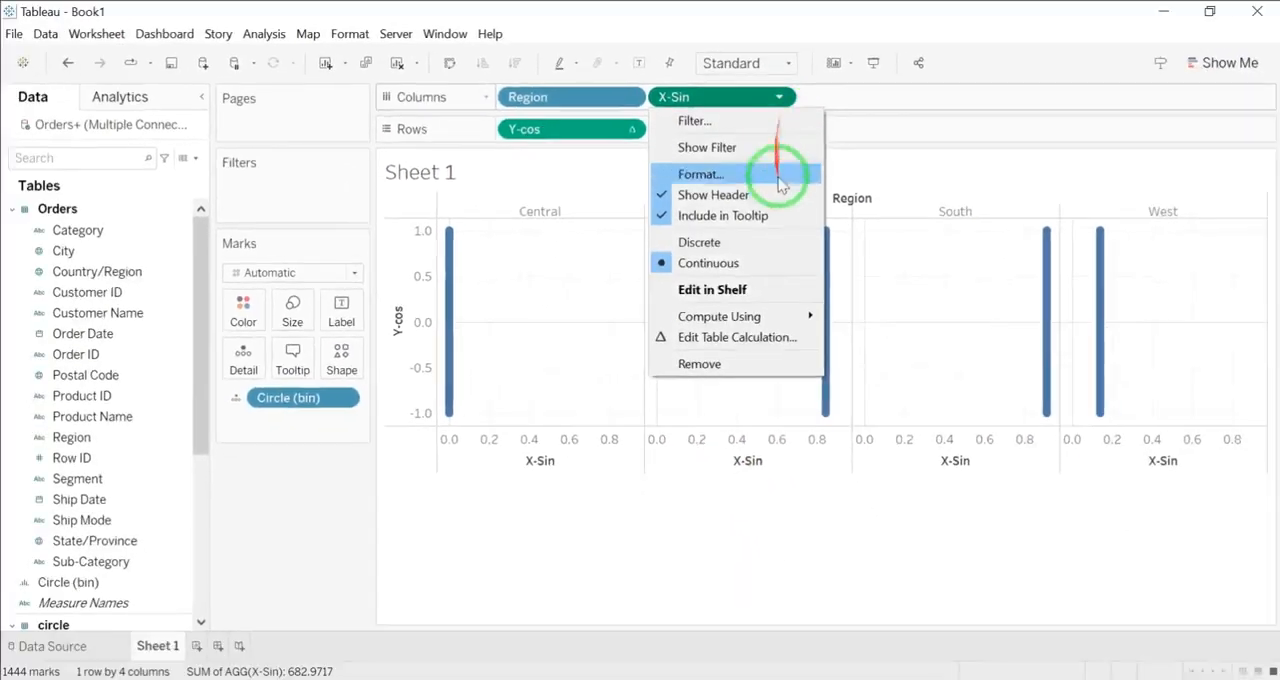
{"action": "mouse_move", "coordinate": [740, 316]}
{"action": "left_click", "coordinate": [838, 360]}
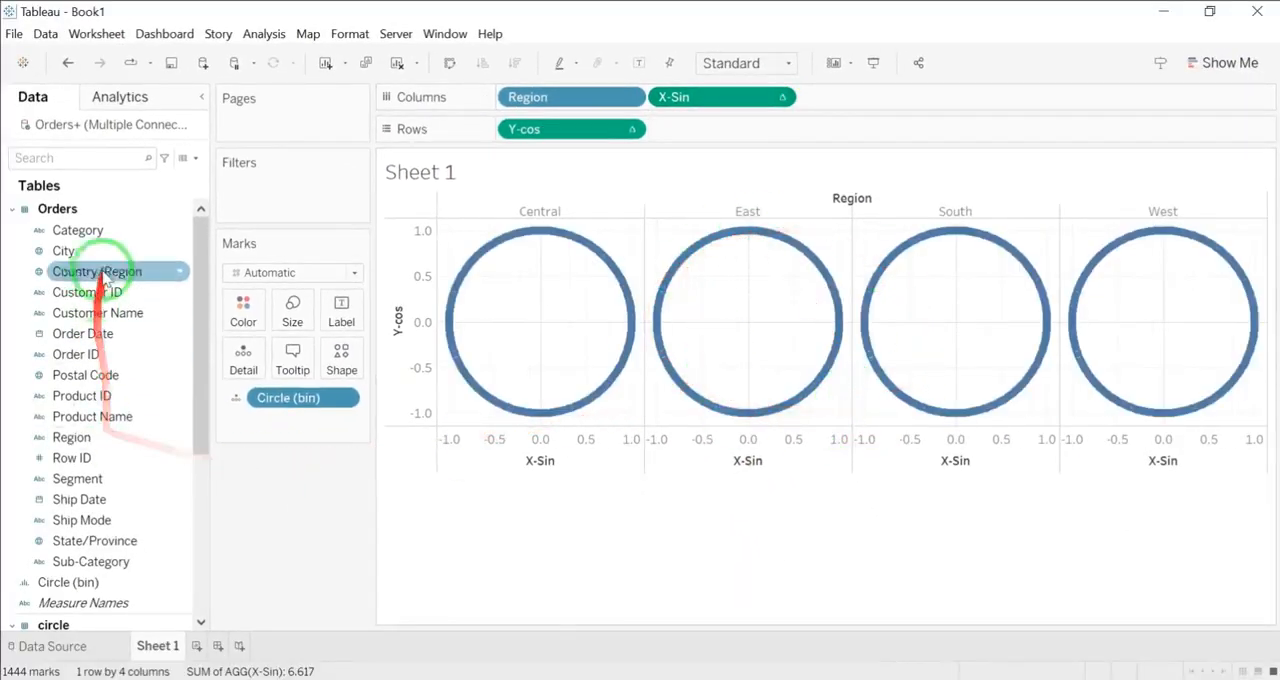
Step: Color the circles by Region and move the color legend below the Marks card
{"action": "scroll", "coordinate": [90, 330], "scroll_direction": "down", "scroll_amount": 2}
{"action": "left_click_drag", "start_coordinate": [71, 313], "coordinate": [243, 309]}
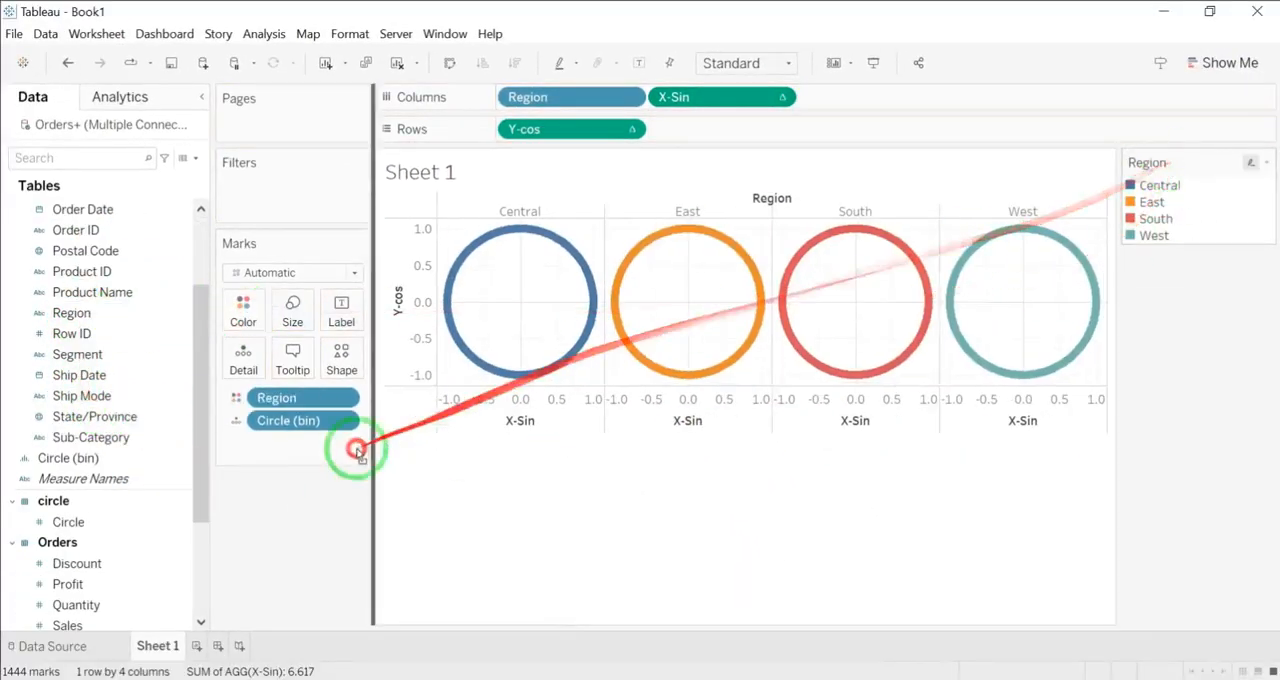
{"action": "left_click_drag", "start_coordinate": [458, 408], "coordinate": [300, 480]}
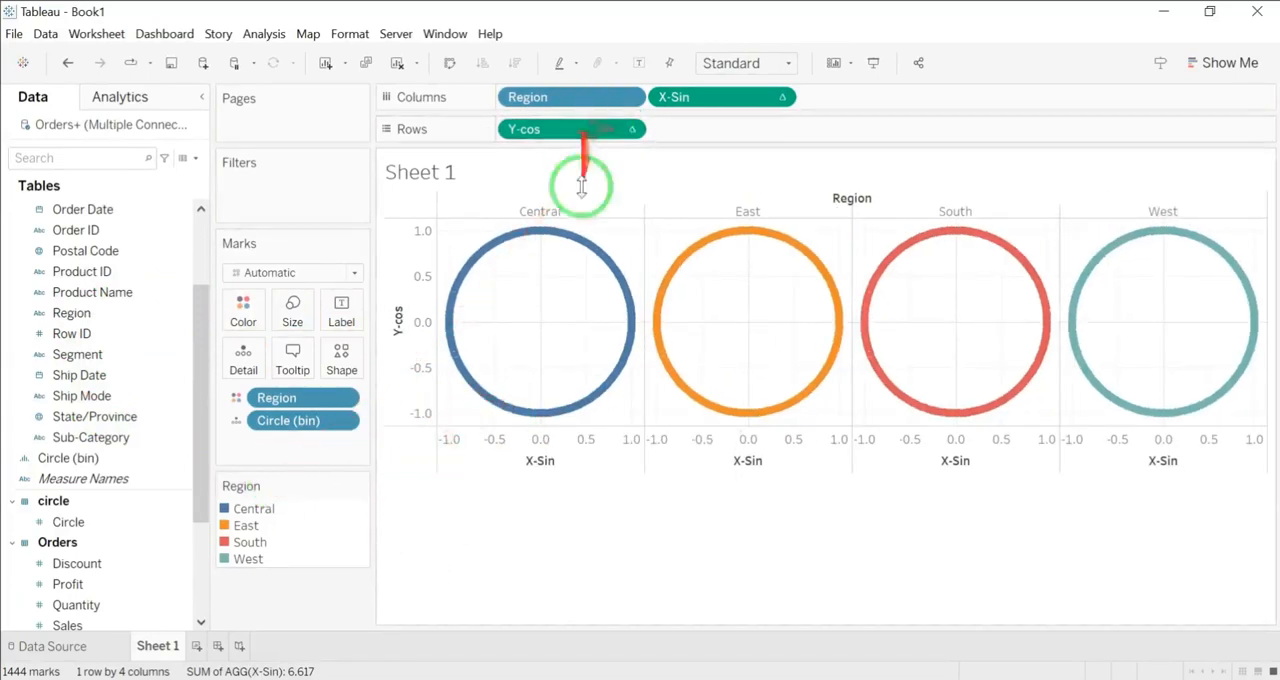
Step: Change the X-Sin formula to SIN(RADIANS([Index_Circle]))
{"action": "scroll", "coordinate": [100, 520], "scroll_direction": "down", "scroll_amount": 2}
{"action": "left_click", "coordinate": [60, 543]}
{"action": "left_click", "coordinate": [180, 542]}
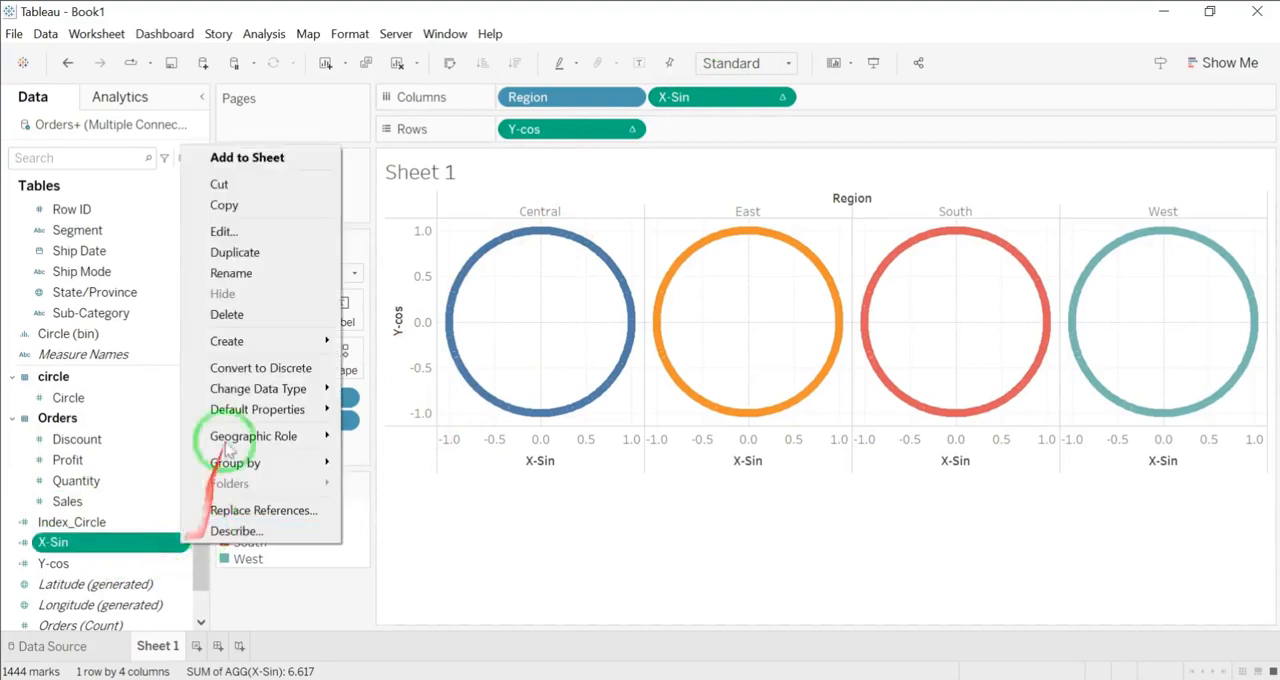
{"action": "left_click", "coordinate": [250, 228]}
{"action": "left_click", "coordinate": [432, 246]}
{"action": "left_click", "coordinate": [437, 335]}
{"action": "type", "text": "ra"}
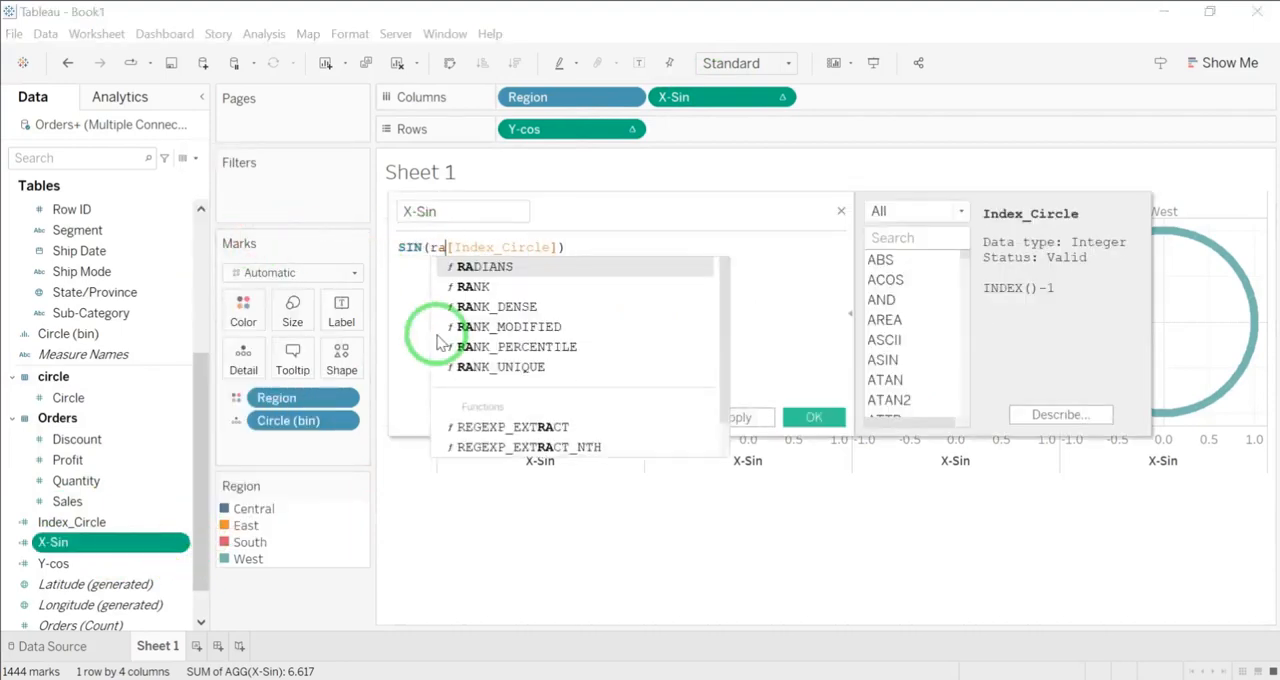
{"action": "key", "text": "Return"}
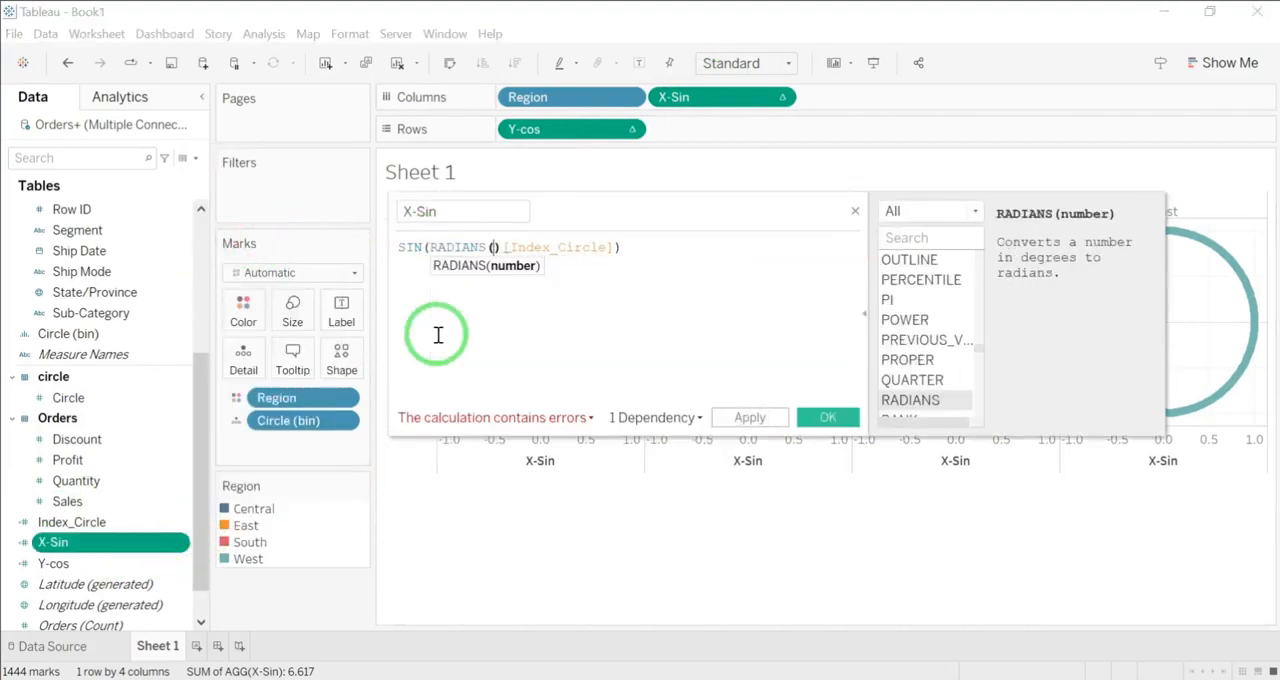
{"action": "left_click", "coordinate": [620, 241]}
{"action": "left_click", "coordinate": [828, 417]}
Step: Change the Y-cos formula to COS(RADIANS([Index_Circle]))
{"action": "left_click", "coordinate": [180, 563]}
{"action": "left_click", "coordinate": [225, 256]}
{"action": "left_click", "coordinate": [430, 247]}
{"action": "type", "text": "ra"}
{"action": "key", "text": "Return"}
{"action": "key", "text": "Delete"}
{"action": "left_click", "coordinate": [637, 251]}
{"action": "left_click", "coordinate": [826, 417]}
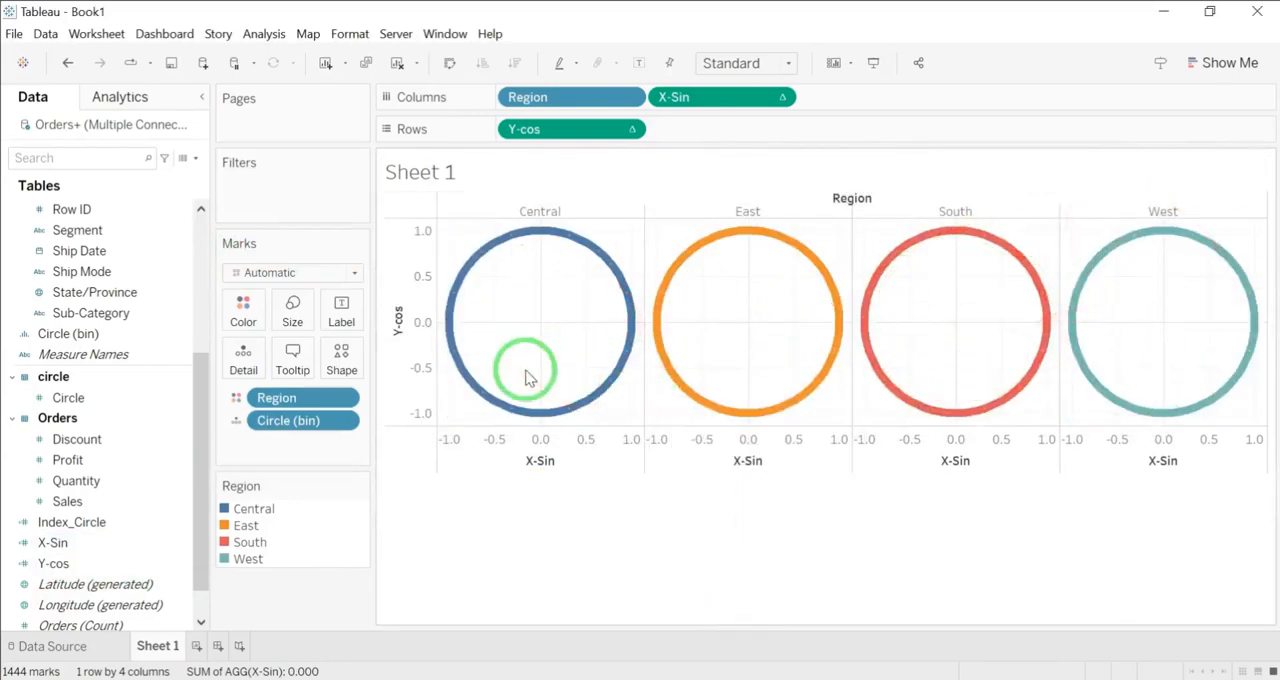
Step: Create a calculated field named Sales-Circle with the formula WINDOW_SUM(SUM([Sales]))/2
{"action": "left_click", "coordinate": [195, 158]}
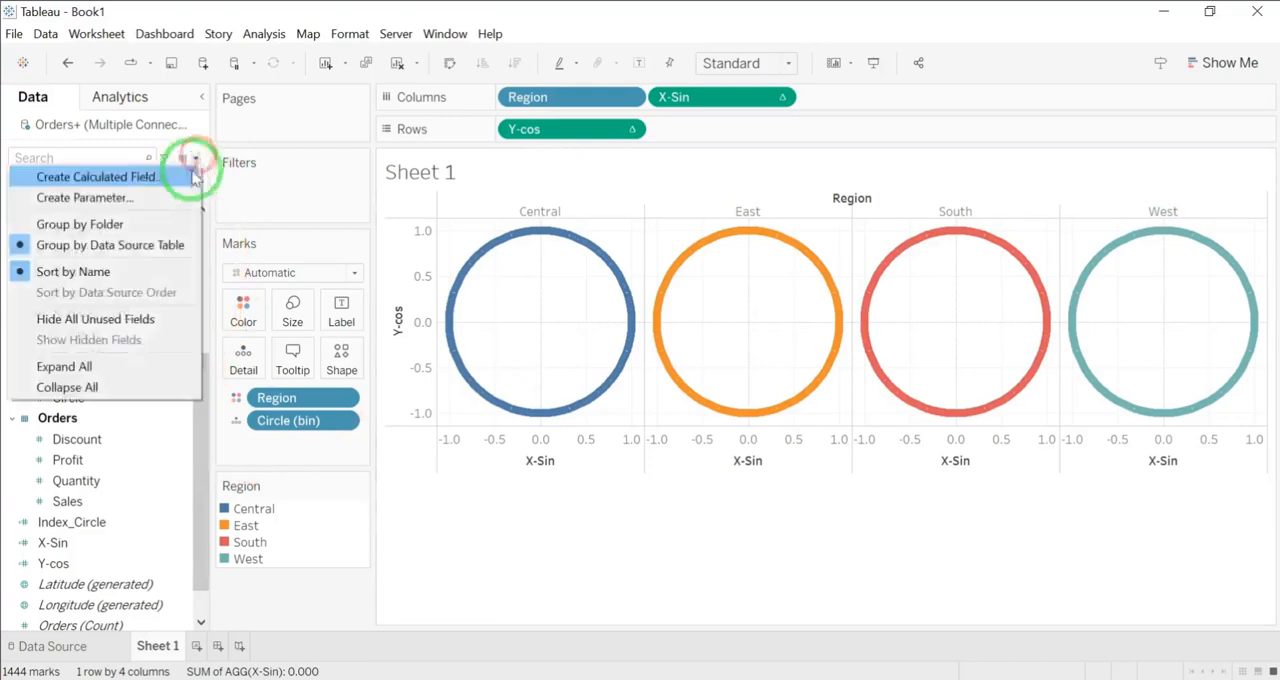
{"action": "left_click", "coordinate": [189, 174]}
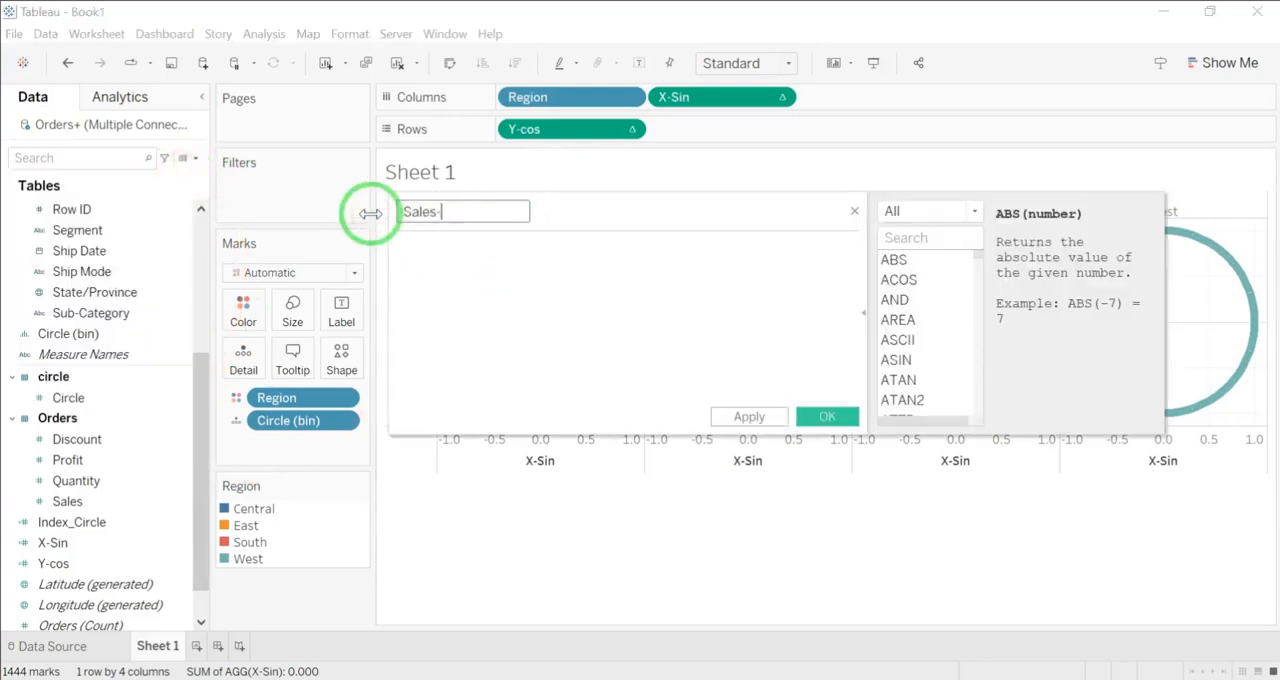
{"action": "left_click", "coordinate": [506, 308]}
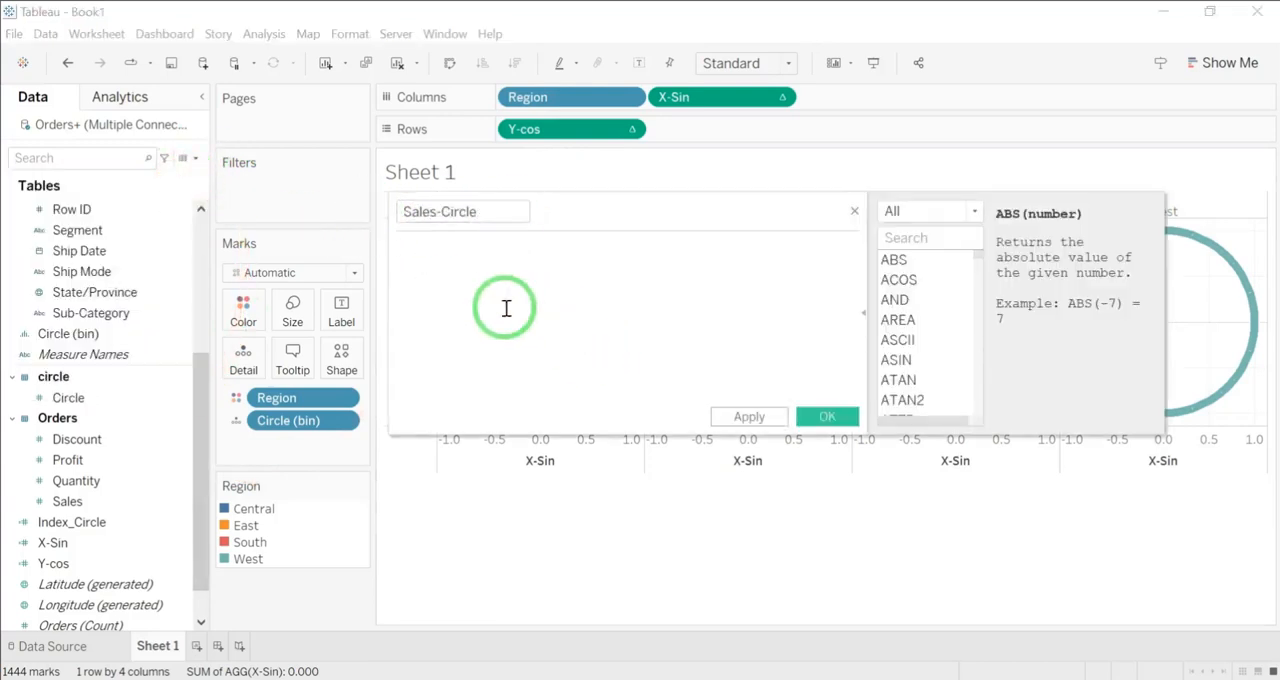
{"action": "type", "text": "windo"}
{"action": "scroll", "coordinate": [525, 370], "scroll_direction": "down", "scroll_amount": 2}
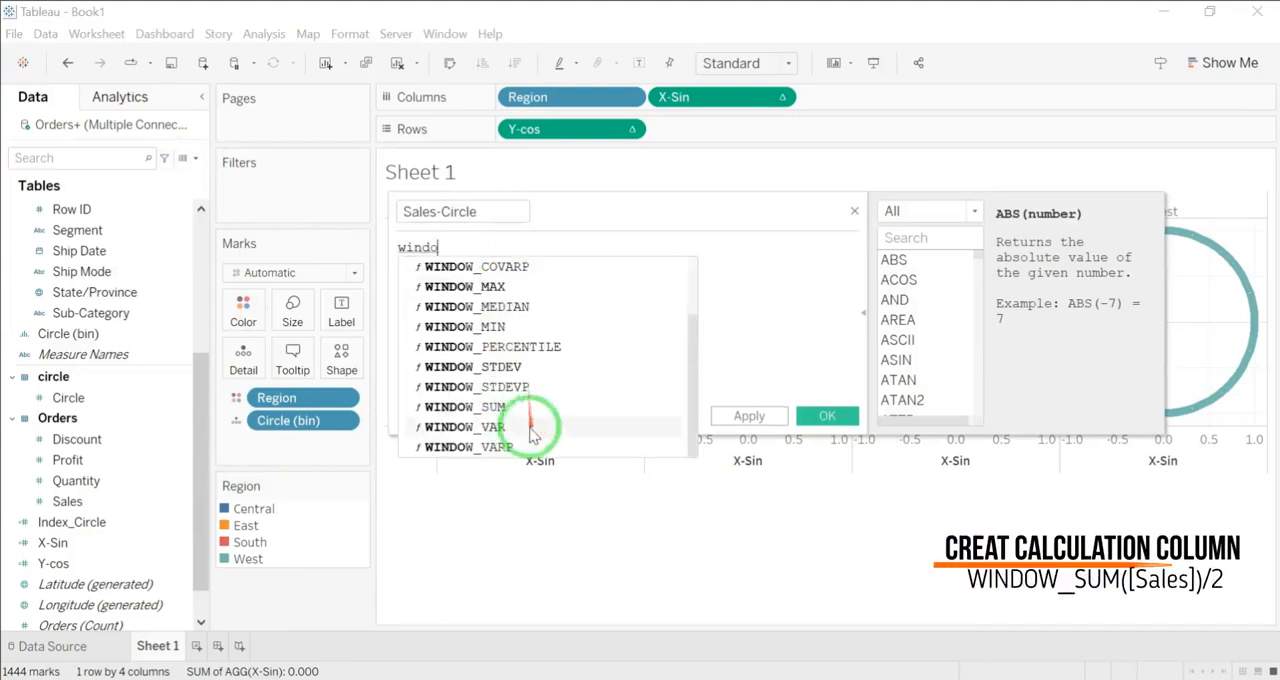
{"action": "left_click", "coordinate": [540, 418]}
{"action": "type", "text": "sum"}
{"action": "key", "text": "Return"}
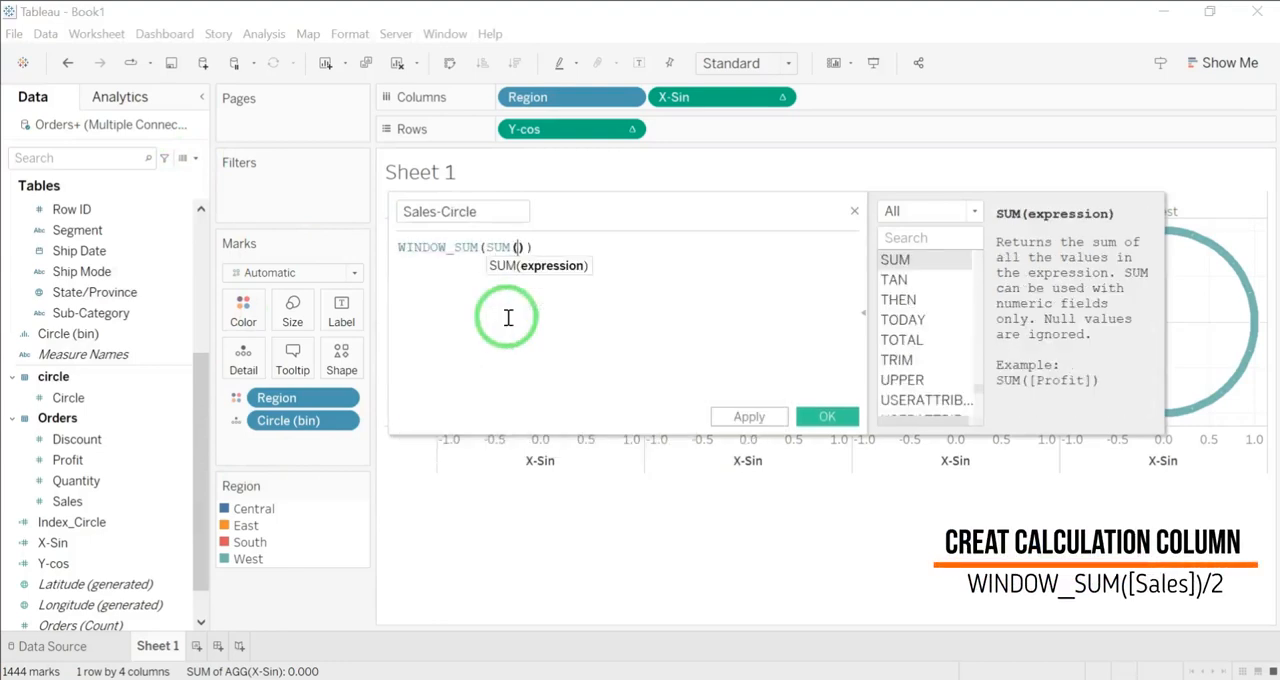
{"action": "type", "text": "[s"}
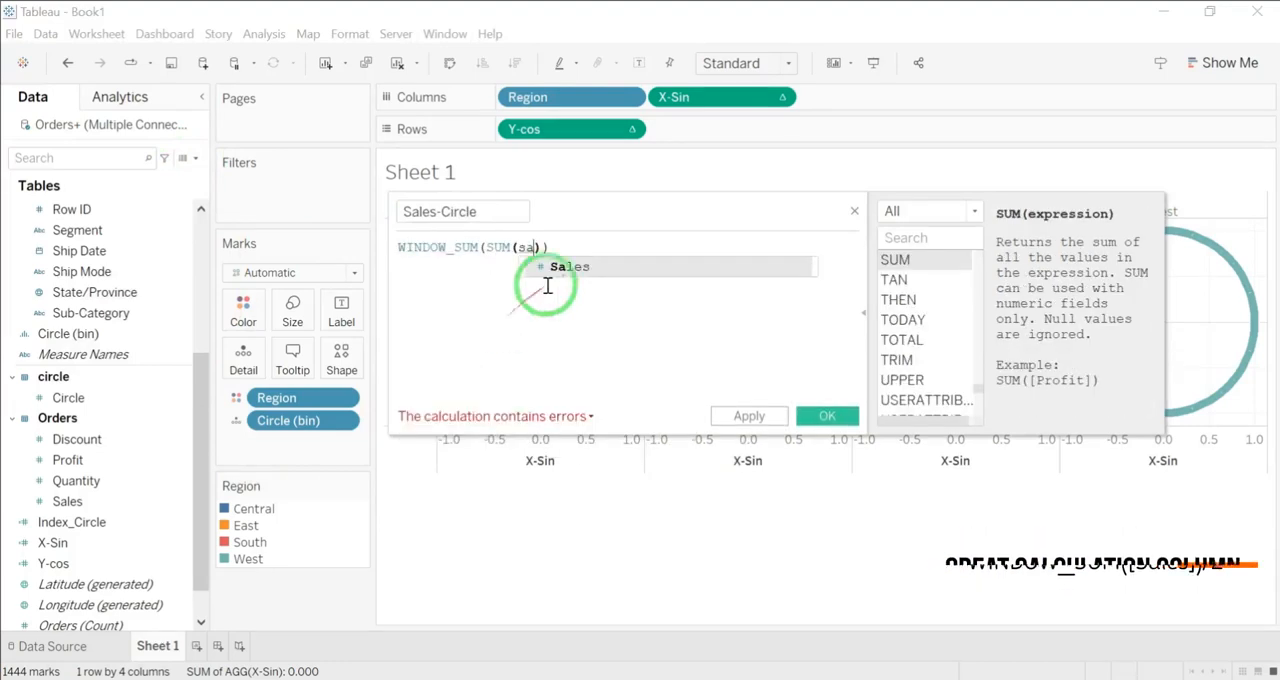
{"action": "key", "text": "Return"}
{"action": "left_click", "coordinate": [587, 244]}
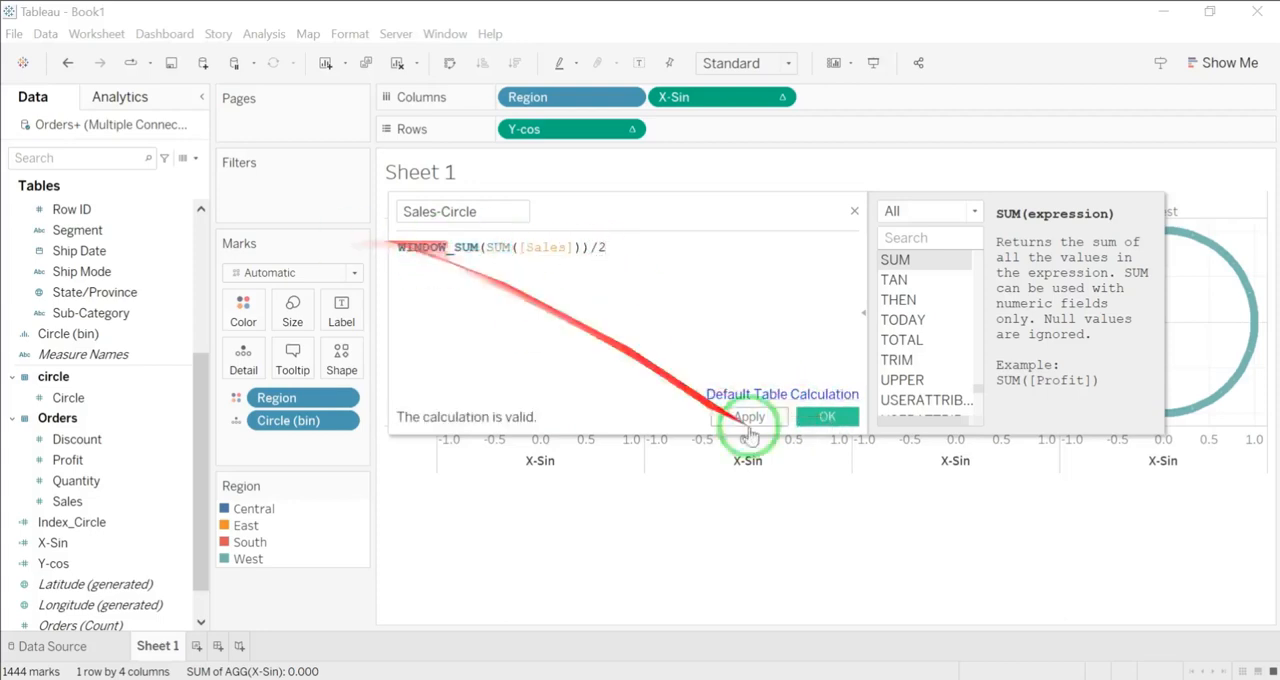
{"action": "left_click", "coordinate": [827, 416]}
Step: Duplicate the Sales-Circle field and rename the copy as Total Sales
{"action": "right_click", "coordinate": [131, 542]}
{"action": "left_click", "coordinate": [210, 248]}
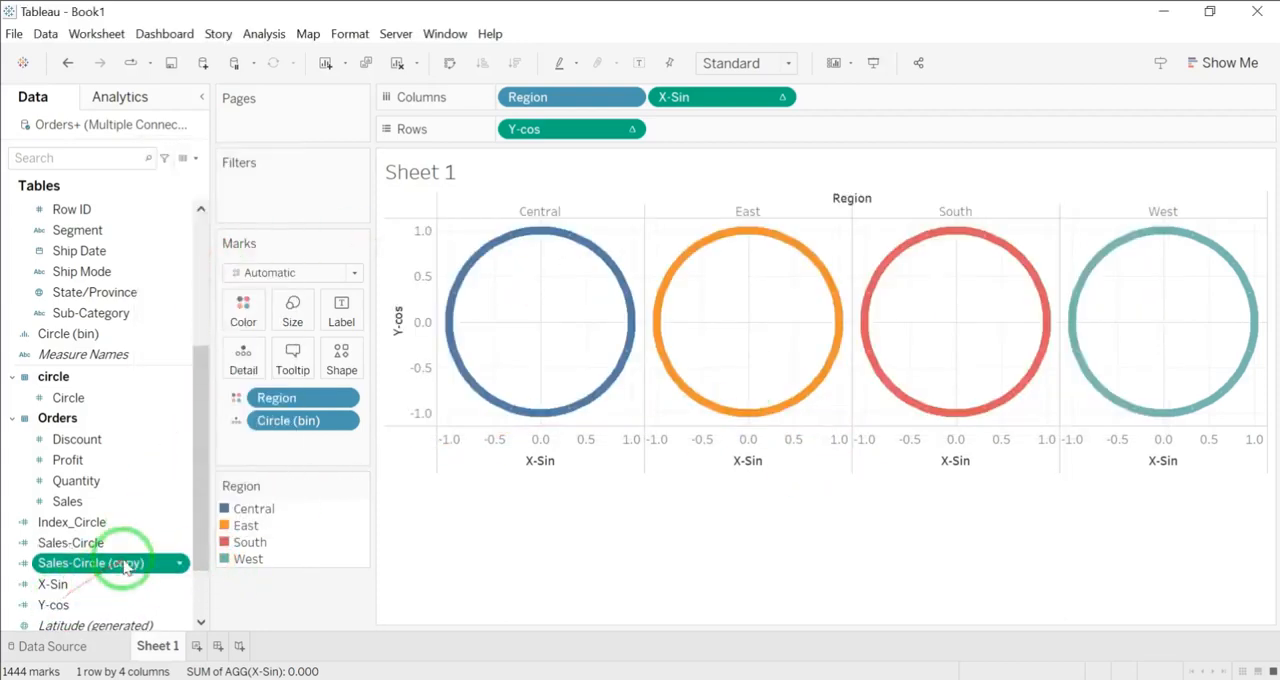
{"action": "right_click", "coordinate": [177, 563]}
{"action": "left_click", "coordinate": [185, 265]}
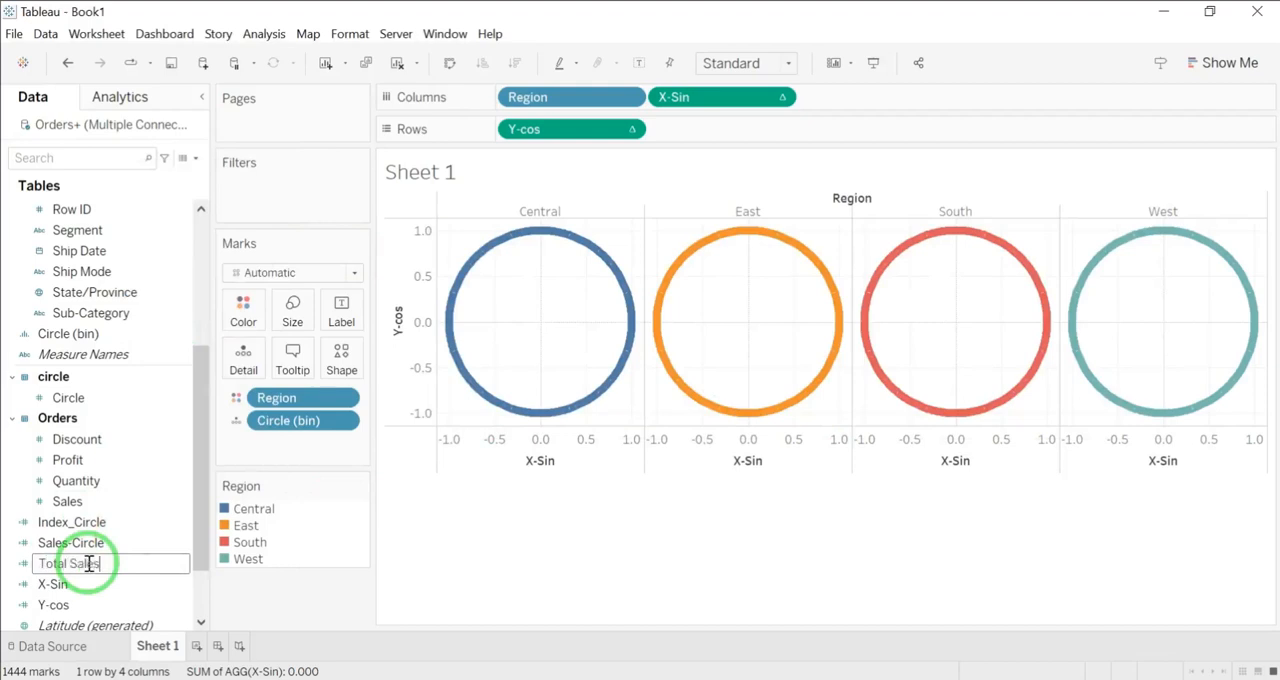
Step: Create a calculated field named %-Circle that divides [Sales-Circle] by [Total Sales]
{"action": "left_click", "coordinate": [189, 158]}
{"action": "left_click", "coordinate": [100, 177]}
{"action": "left_click", "coordinate": [412, 211]}
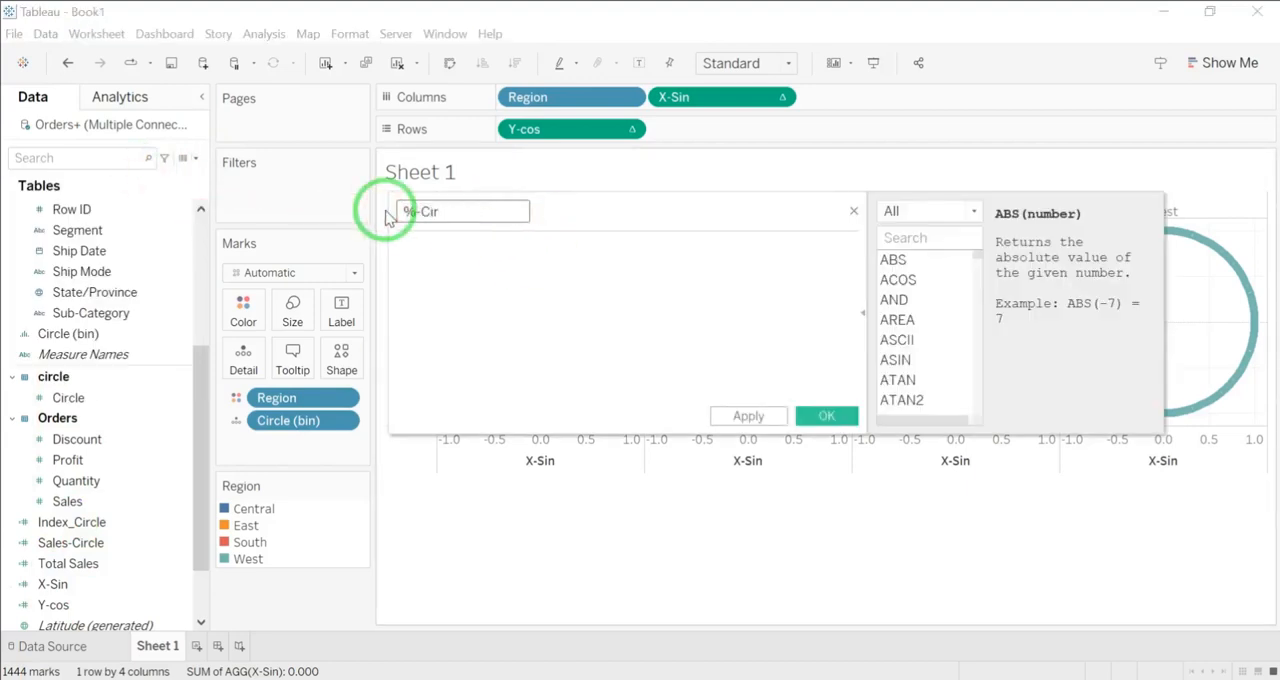
{"action": "type", "text": "Sa"}
{"action": "left_click", "coordinate": [486, 289]}
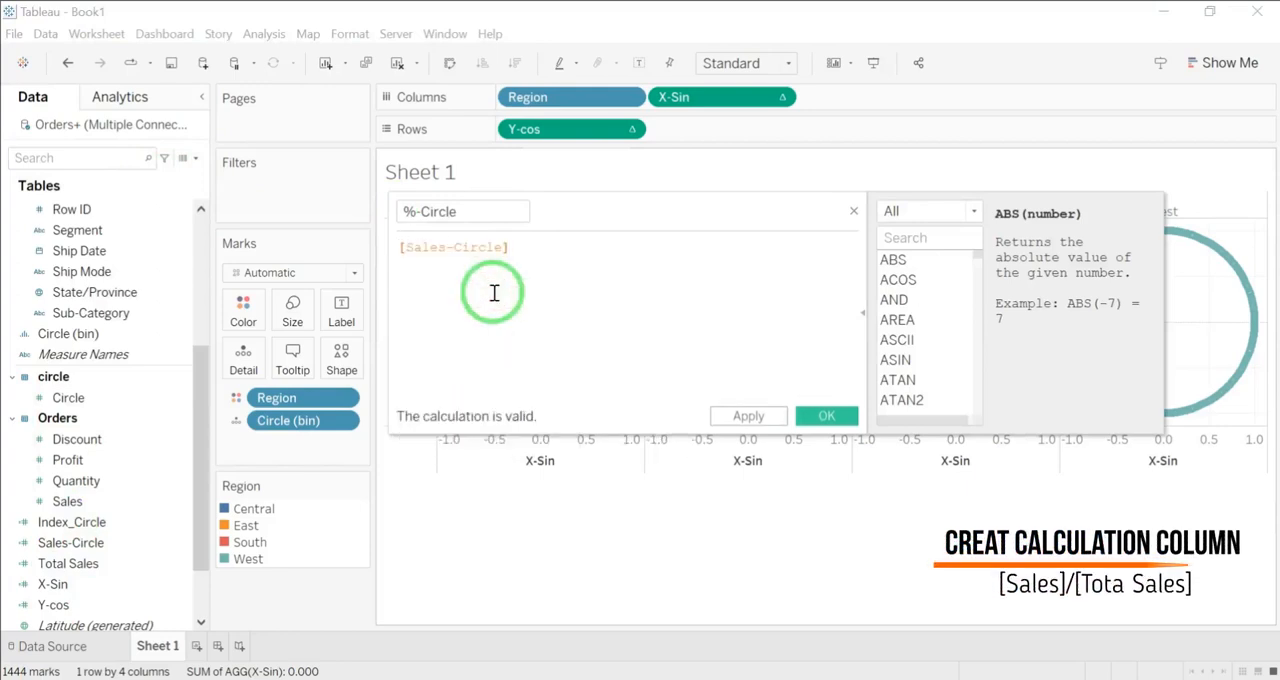
{"action": "type", "text": "/"}
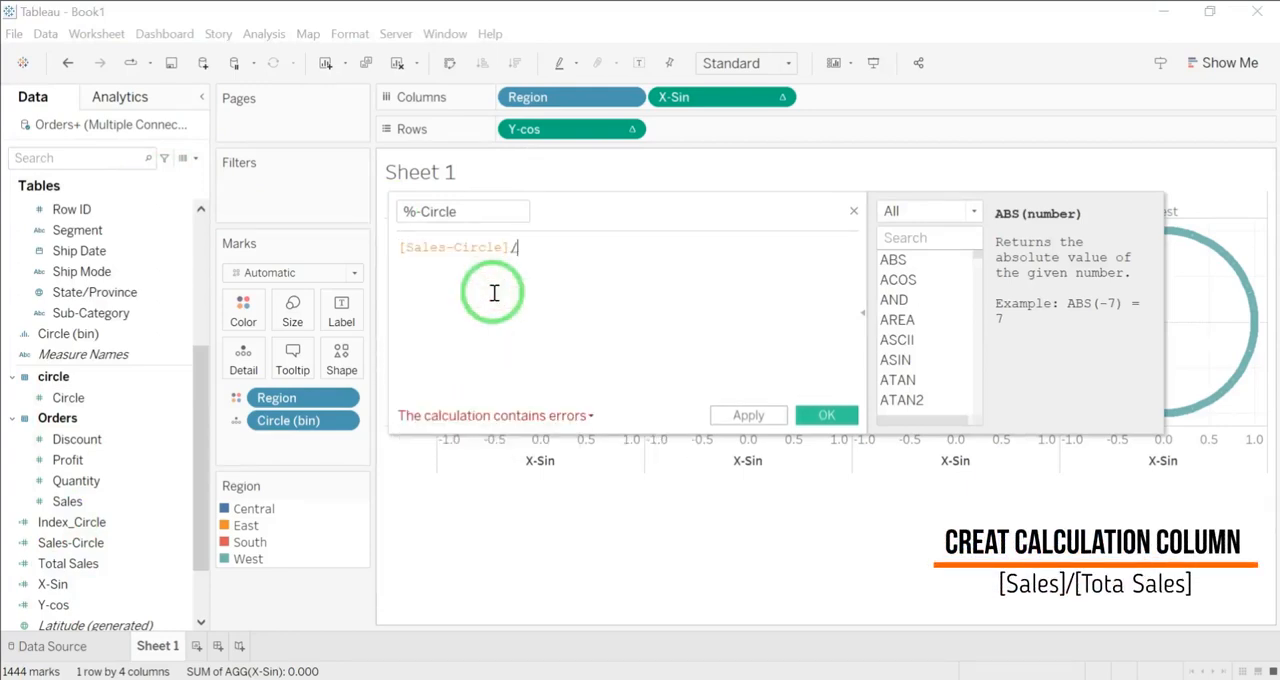
{"action": "type", "text": "to"}
{"action": "left_click", "coordinate": [662, 307]}
{"action": "left_click", "coordinate": [826, 415]}
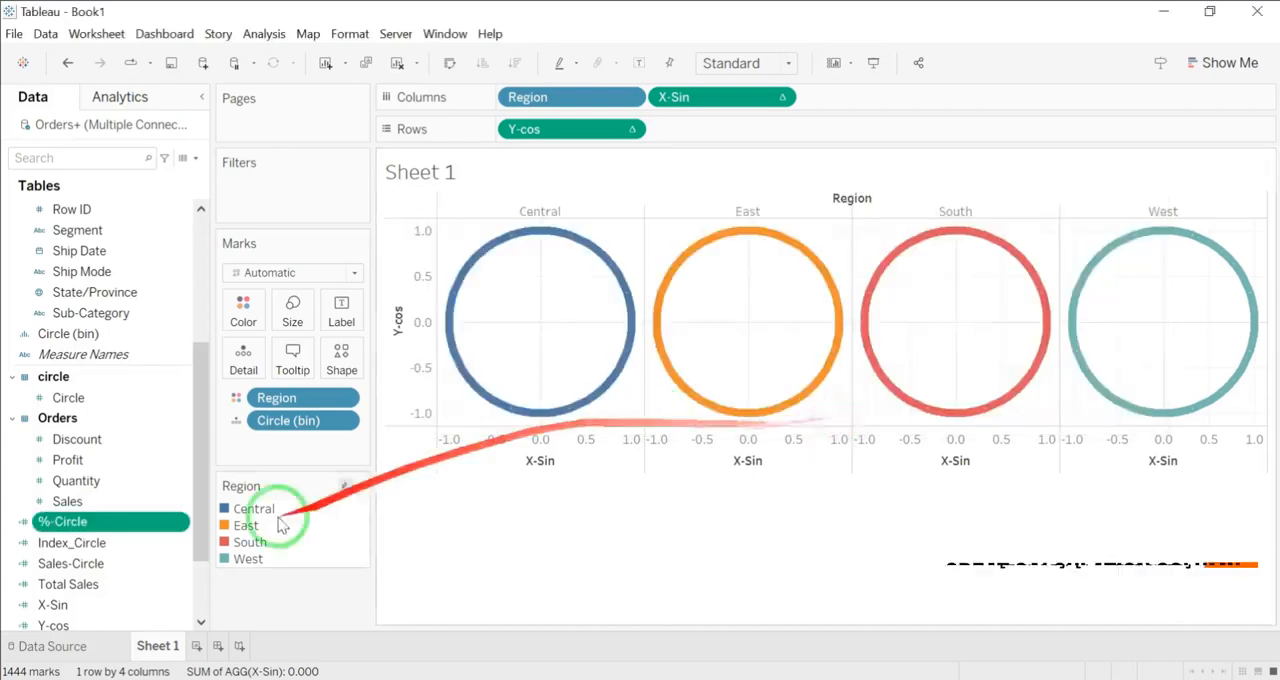
Step: Start a calculated field named Size-Circle with the condition IF [Index_Circle]/WINDOW_MAX([Index_Circle])<[%-Circle]
{"action": "left_click", "coordinate": [193, 160]}
{"action": "left_click", "coordinate": [130, 180]}
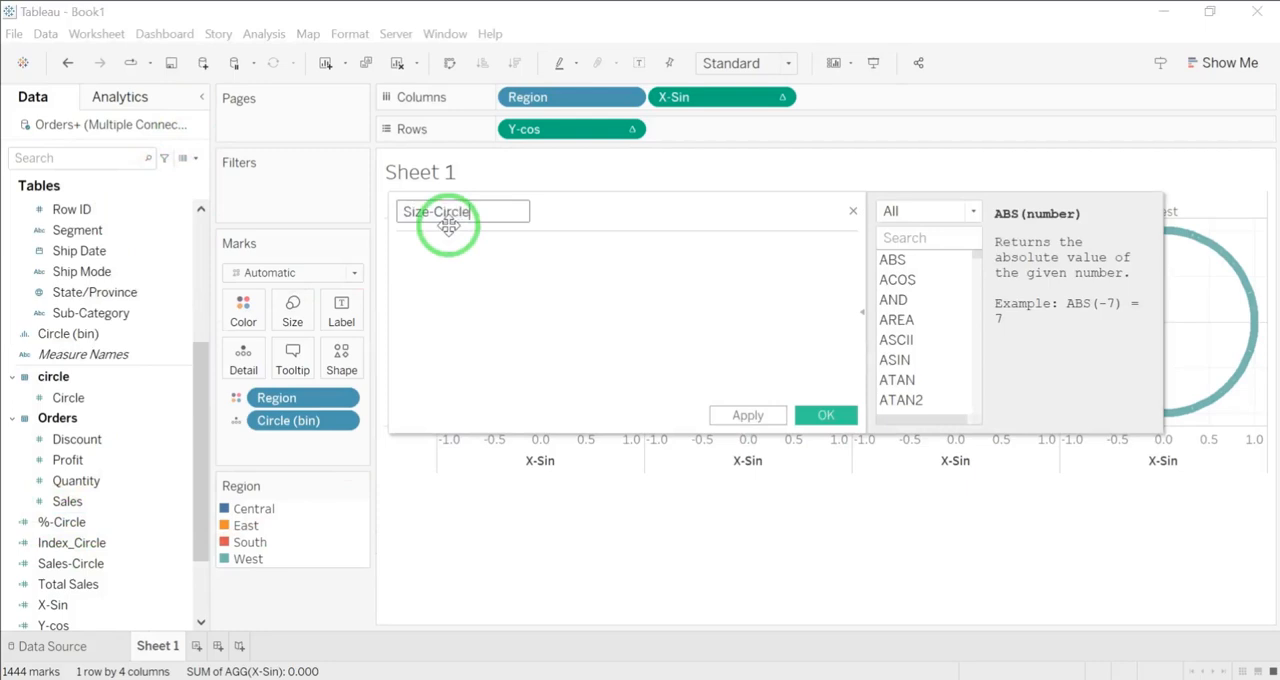
{"action": "type", "text": "IF "}
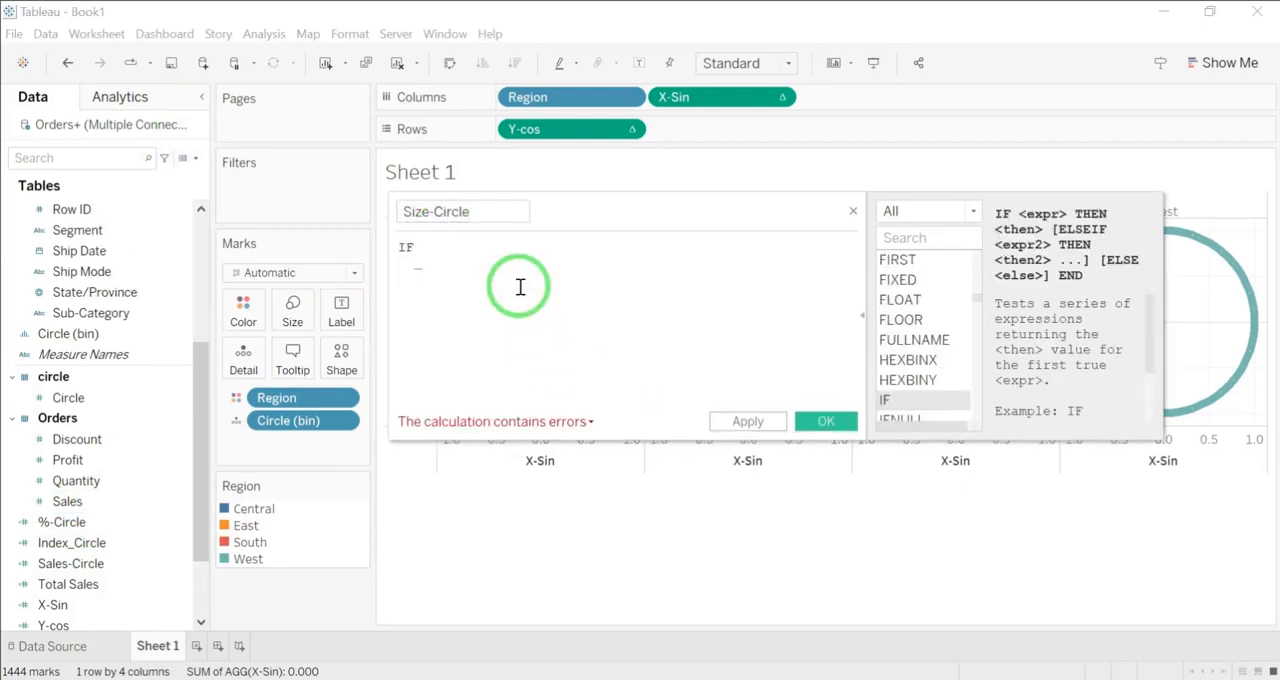
{"action": "type", "text": "inde"}
{"action": "key", "text": "Down"}
{"action": "key", "text": "Return"}
{"action": "type", "text": "/win"}
{"action": "double_click", "coordinate": [640, 380]}
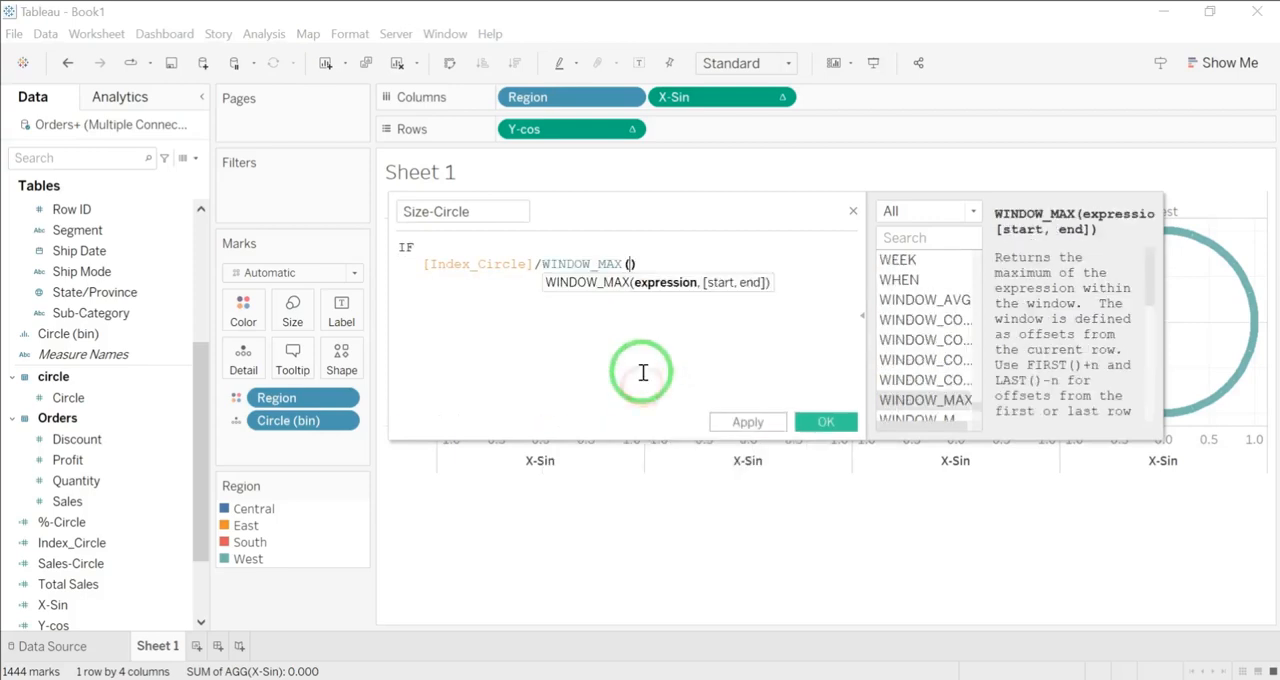
{"action": "type", "text": "indes"}
{"action": "key", "text": "BackSpace"}
{"action": "type", "text": "x"}
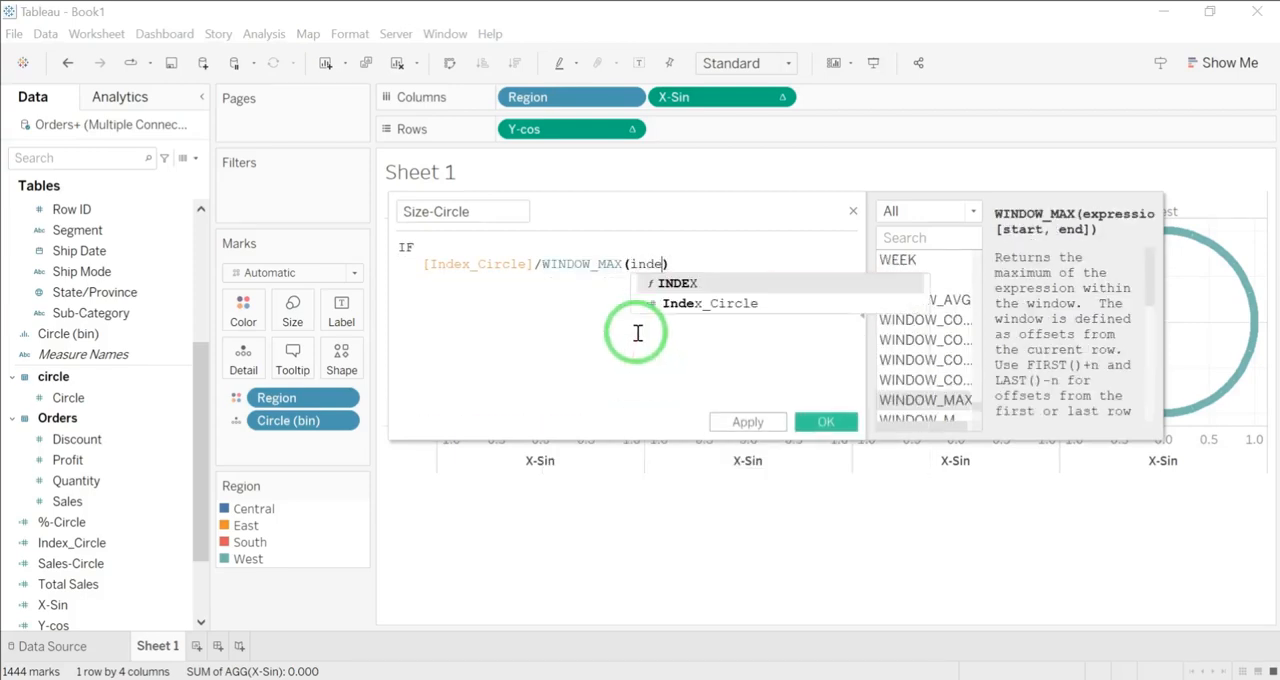
{"action": "double_click", "coordinate": [672, 305]}
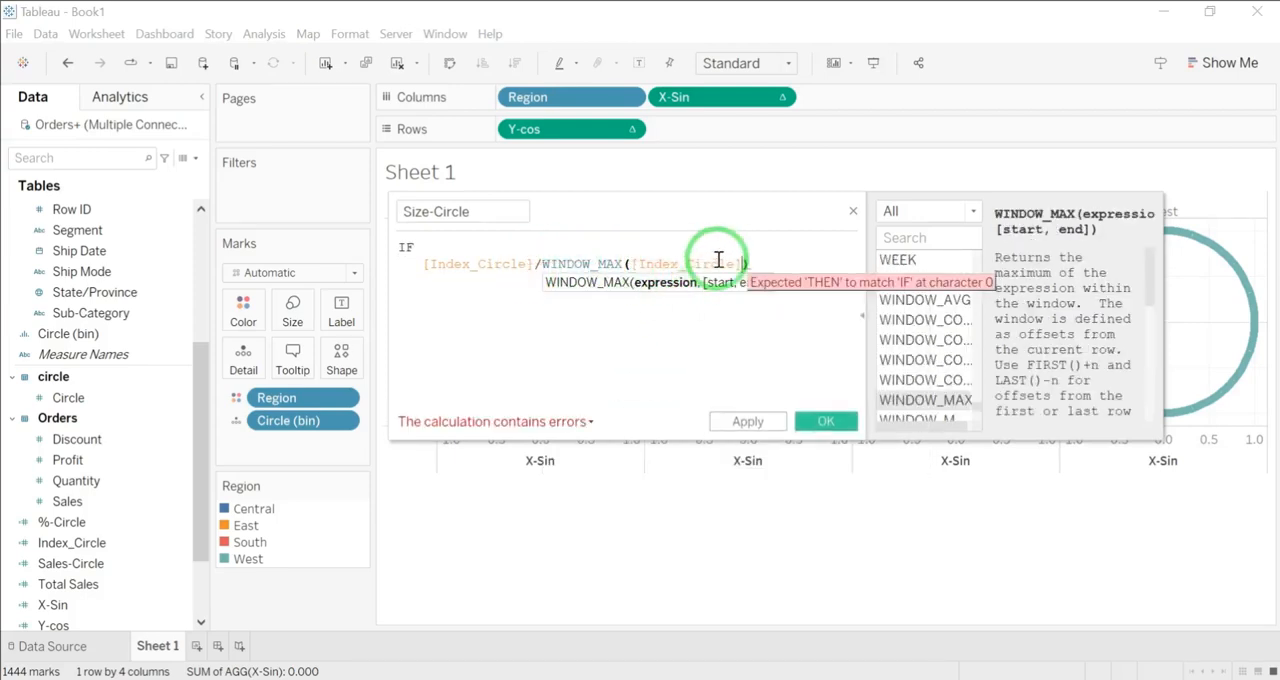
{"action": "left_click", "coordinate": [752, 263]}
{"action": "left_click_drag", "start_coordinate": [60, 542], "coordinate": [786, 293]}
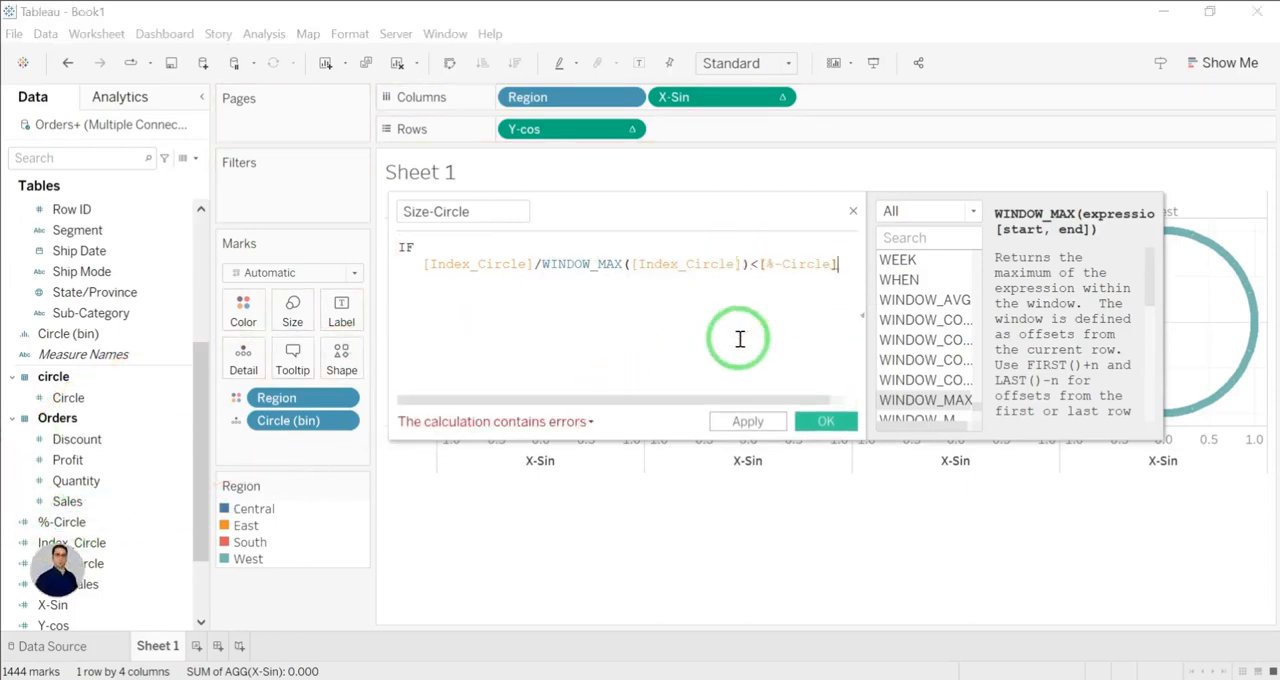
Step: Complete the Size-Circle formula with THEN 1 ELSE 0 END and save the field
{"action": "key", "text": "Return"}
{"action": "key", "text": "Tab"}
{"action": "type", "text": "then"}
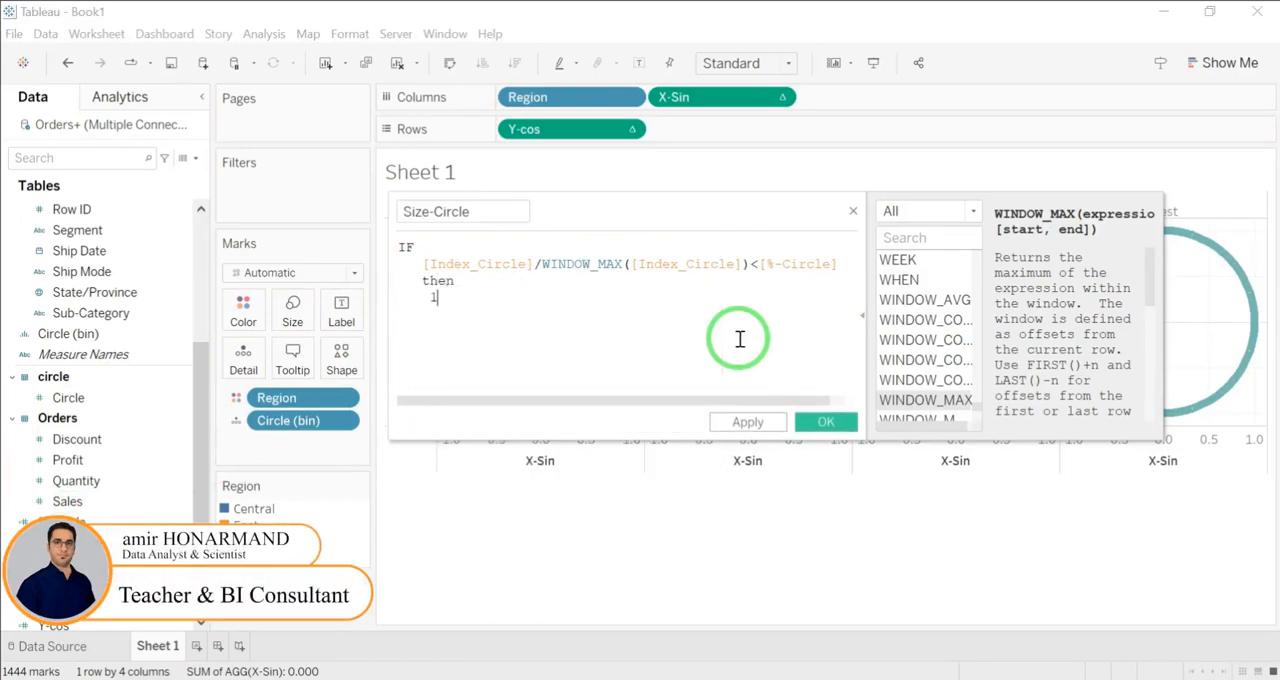
{"action": "type", "text": "else"}
{"action": "key", "text": "Return"}
{"action": "key", "text": "Return"}
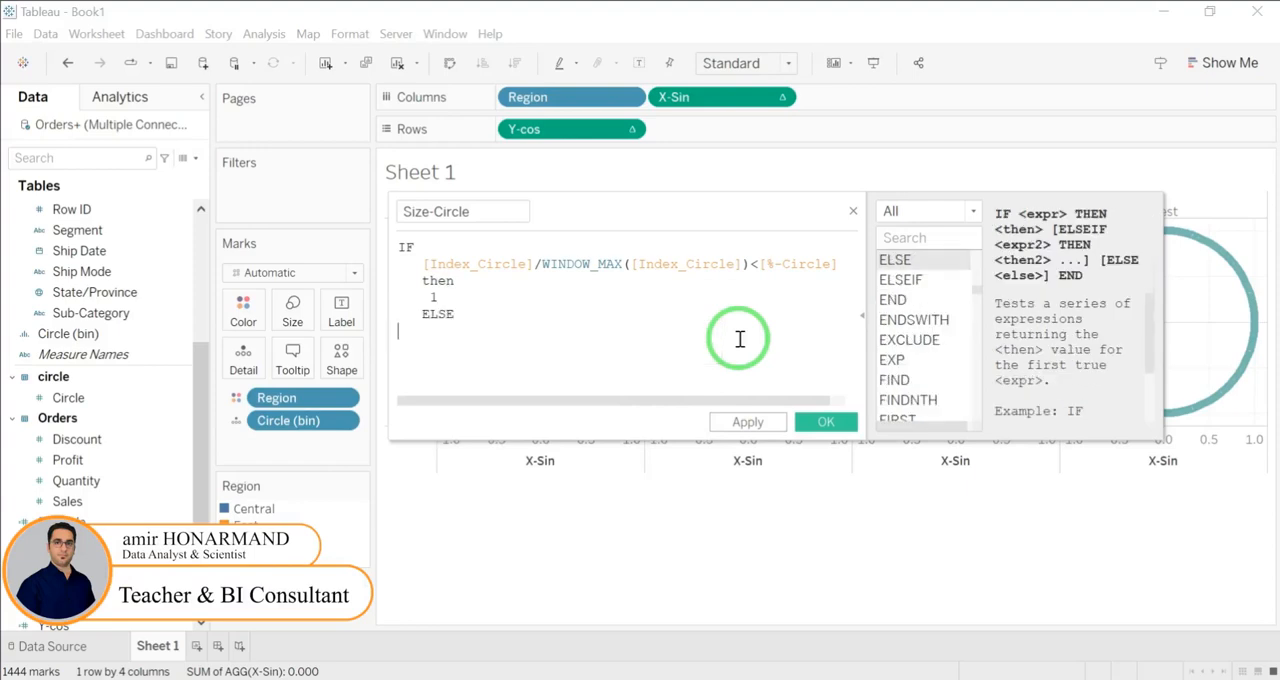
{"action": "type", "text": "0"}
{"action": "key", "text": "Return"}
{"action": "type", "text": "em"}
{"action": "key", "text": "BackSpace"}
{"action": "type", "text": "nd"}
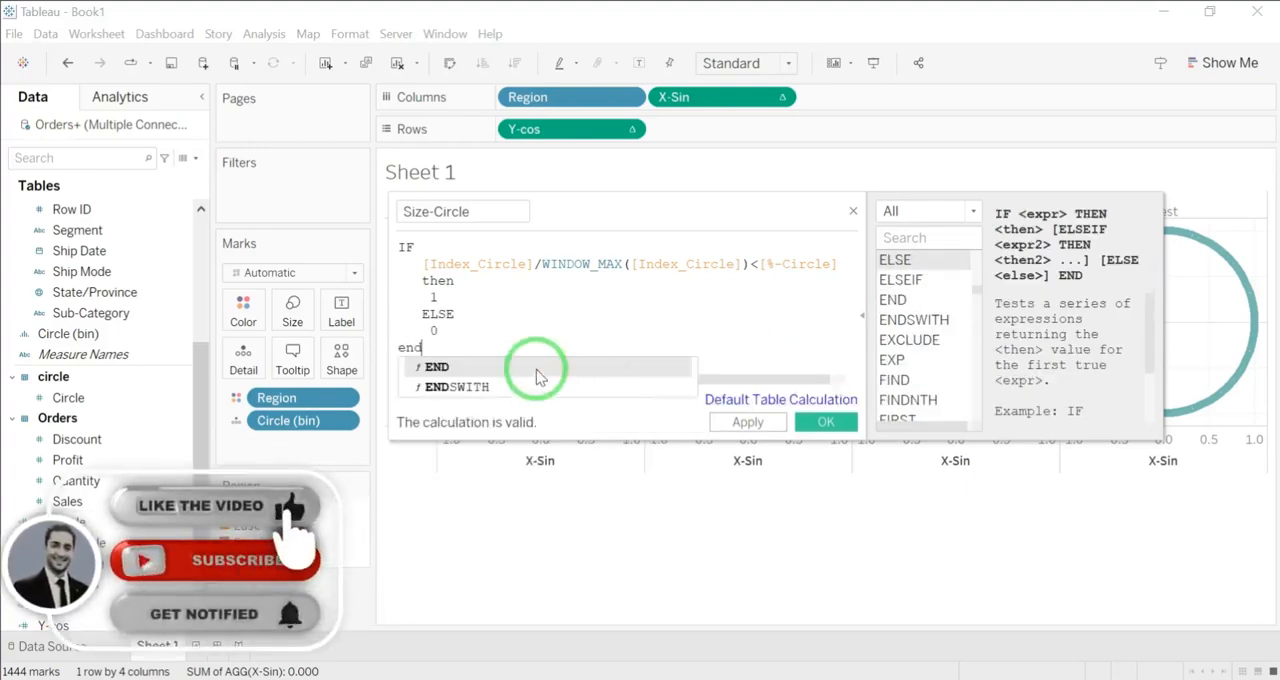
{"action": "left_click", "coordinate": [823, 421]}
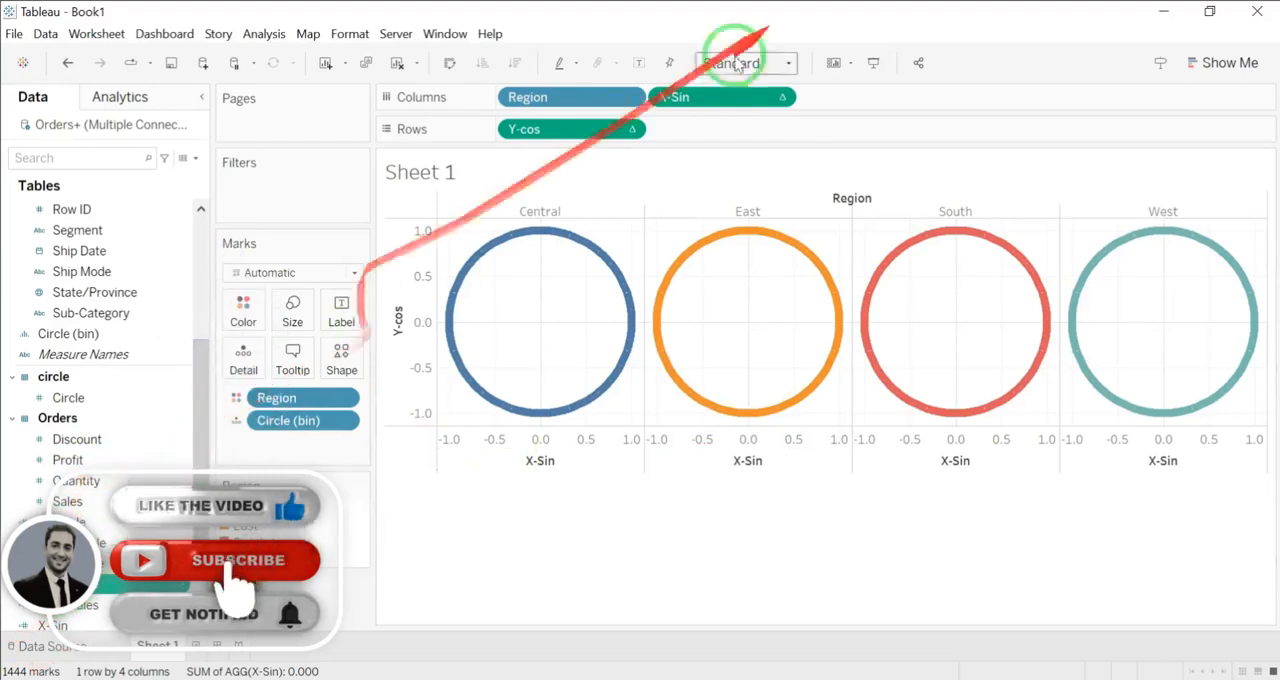
Step: Add an ad hoc measure of 0 to Rows after Y-cos and make it a dual axis
{"action": "double_click", "coordinate": [685, 128]}
{"action": "type", "text": "0"}
{"action": "key", "text": "Return"}
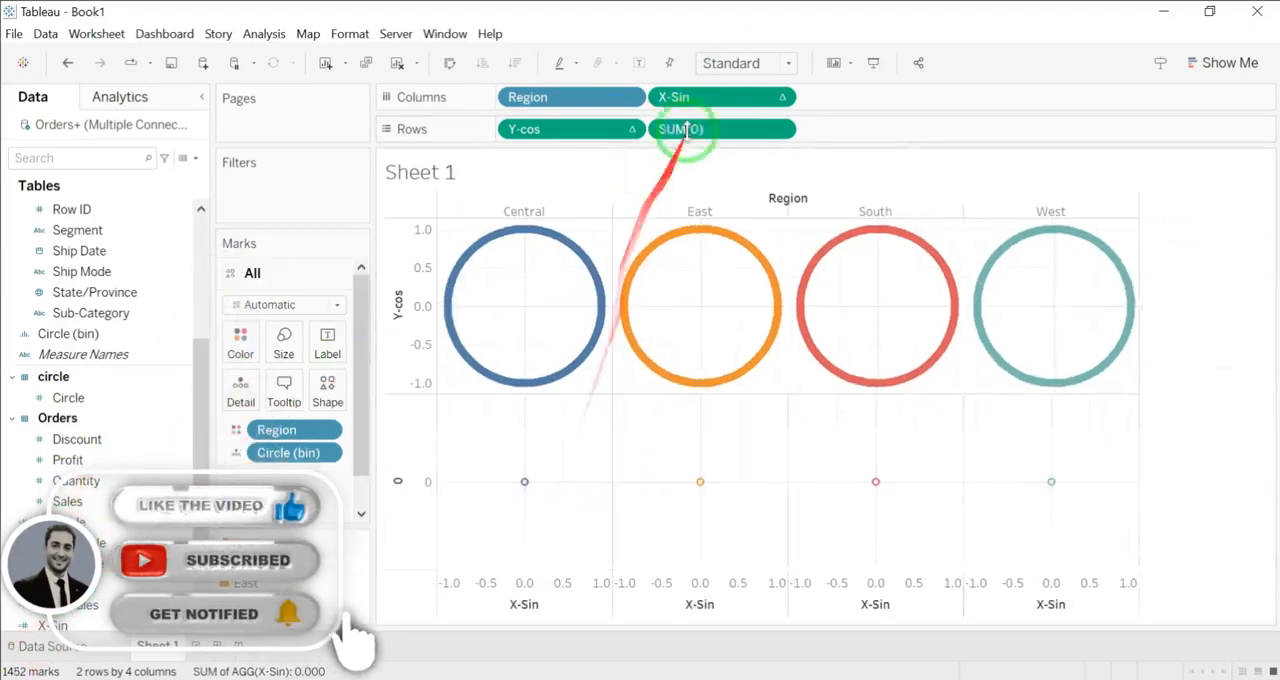
{"action": "mouse_move", "coordinate": [519, 497]}
{"action": "left_click", "coordinate": [782, 129]}
{"action": "left_click", "coordinate": [752, 413]}
Step: Size the Y-cos marks by the Size-Circle field
{"action": "mouse_move", "coordinate": [358, 330]}
{"action": "left_mouse_down"}
{"action": "mouse_move", "coordinate": [354, 378]}
{"action": "mouse_move", "coordinate": [354, 328]}
{"action": "left_mouse_up"}
{"action": "left_click", "coordinate": [305, 316]}
{"action": "left_click_drag", "start_coordinate": [75, 521], "coordinate": [291, 280]}
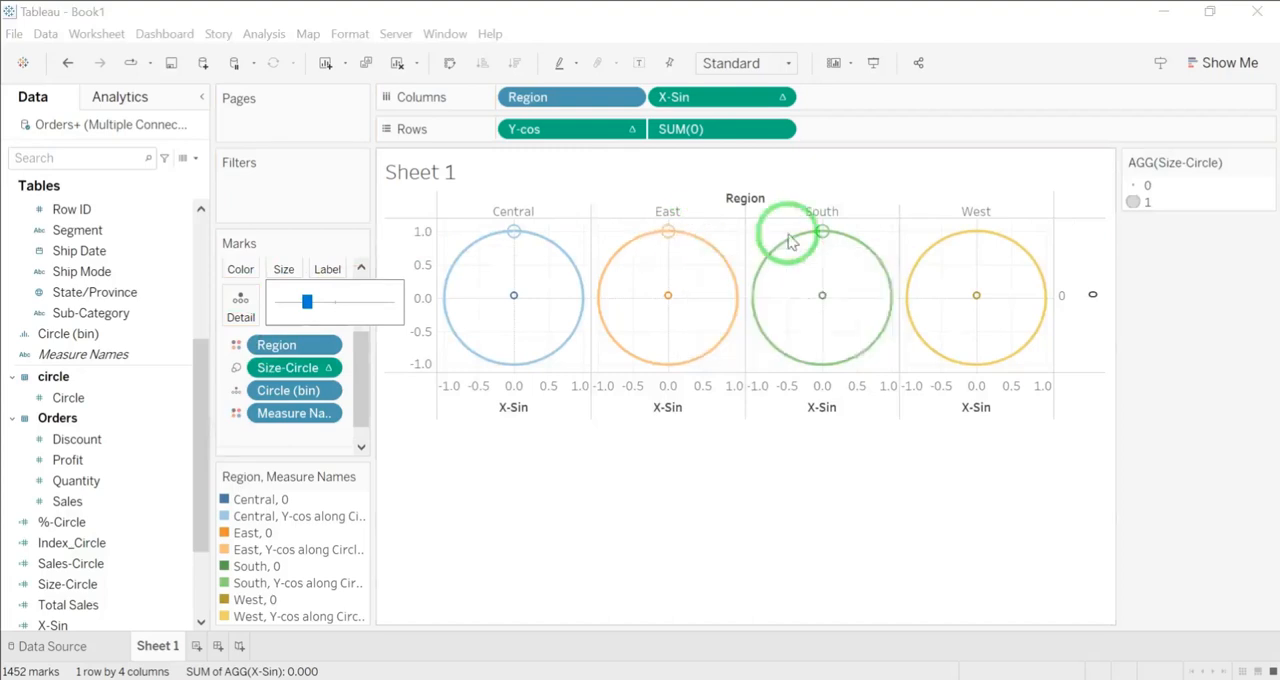
Step: Change the shape of the Y-cos marks to a filled circle
{"action": "scroll", "coordinate": [357, 349], "scroll_direction": "up", "scroll_amount": 3}
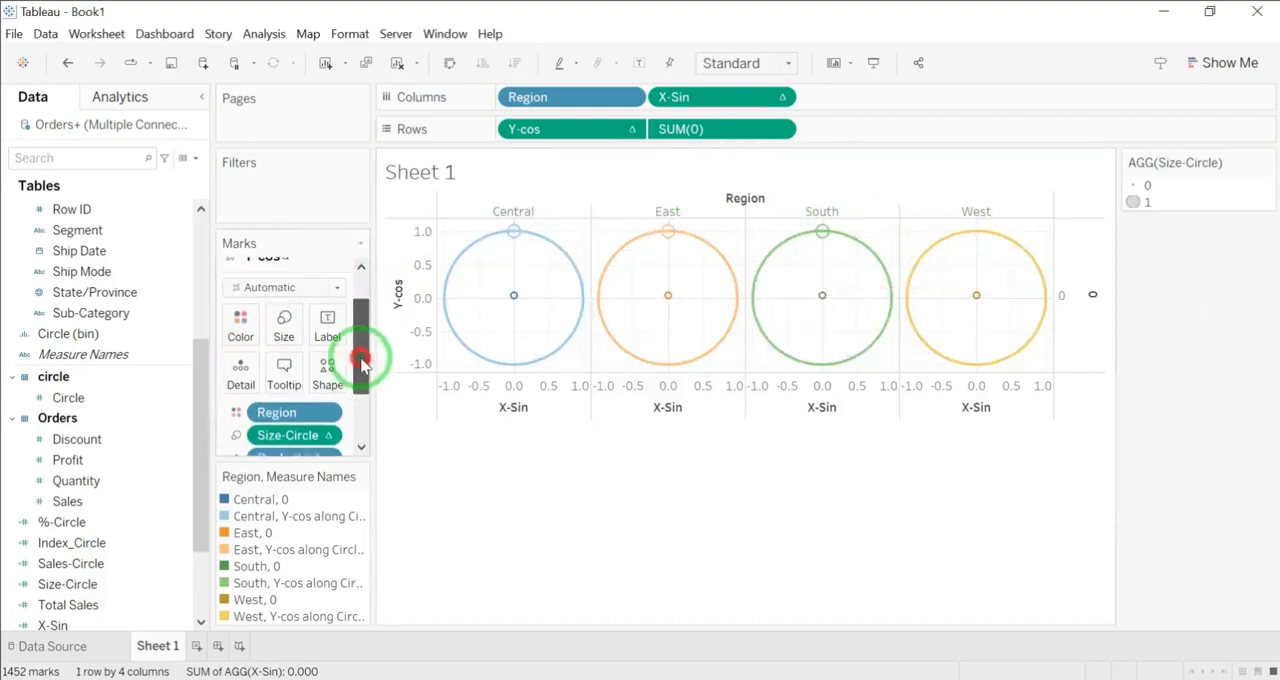
{"action": "left_click", "coordinate": [327, 375]}
{"action": "left_click", "coordinate": [319, 440]}
{"action": "left_click", "coordinate": [526, 486]}
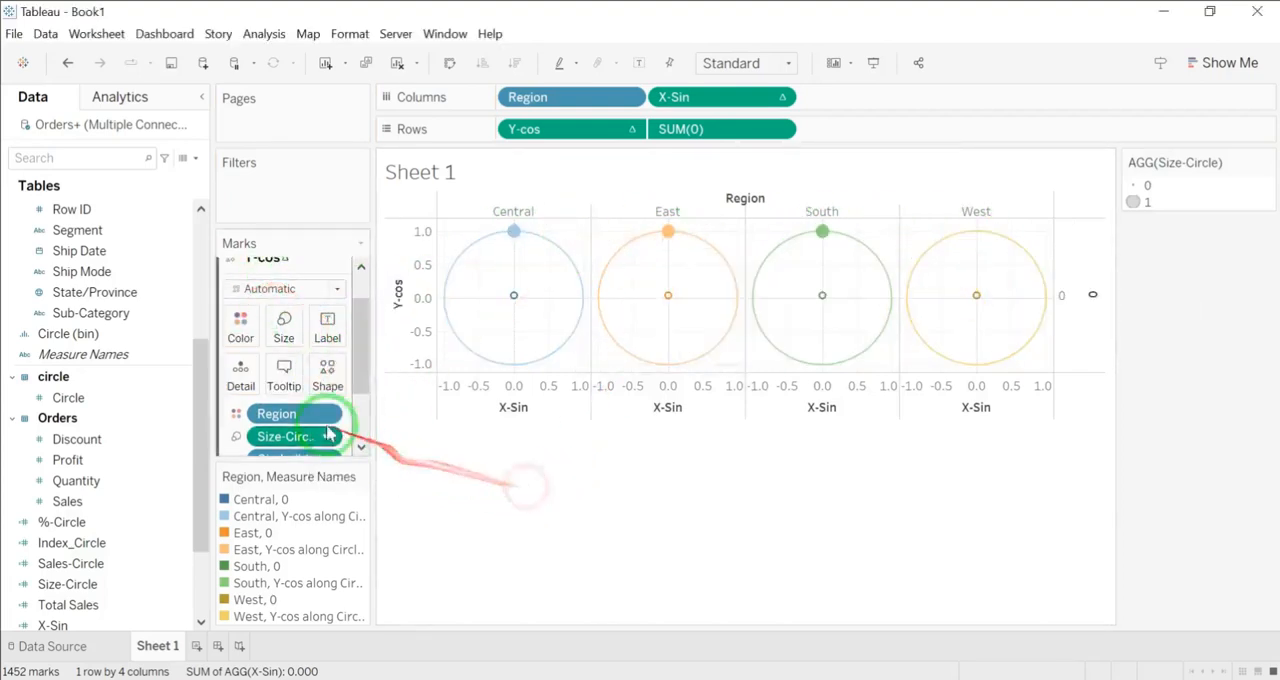
Step: Compute the Size-Circle table calculation on the Y-cos marks using Circle (bin)
{"action": "left_click", "coordinate": [331, 437]}
{"action": "mouse_move", "coordinate": [349, 636]}
{"action": "left_click_drag", "start_coordinate": [363, 359], "coordinate": [357, 393]}
{"action": "left_click", "coordinate": [343, 350]}
{"action": "mouse_move", "coordinate": [405, 547]}
{"action": "left_click", "coordinate": [497, 648]}
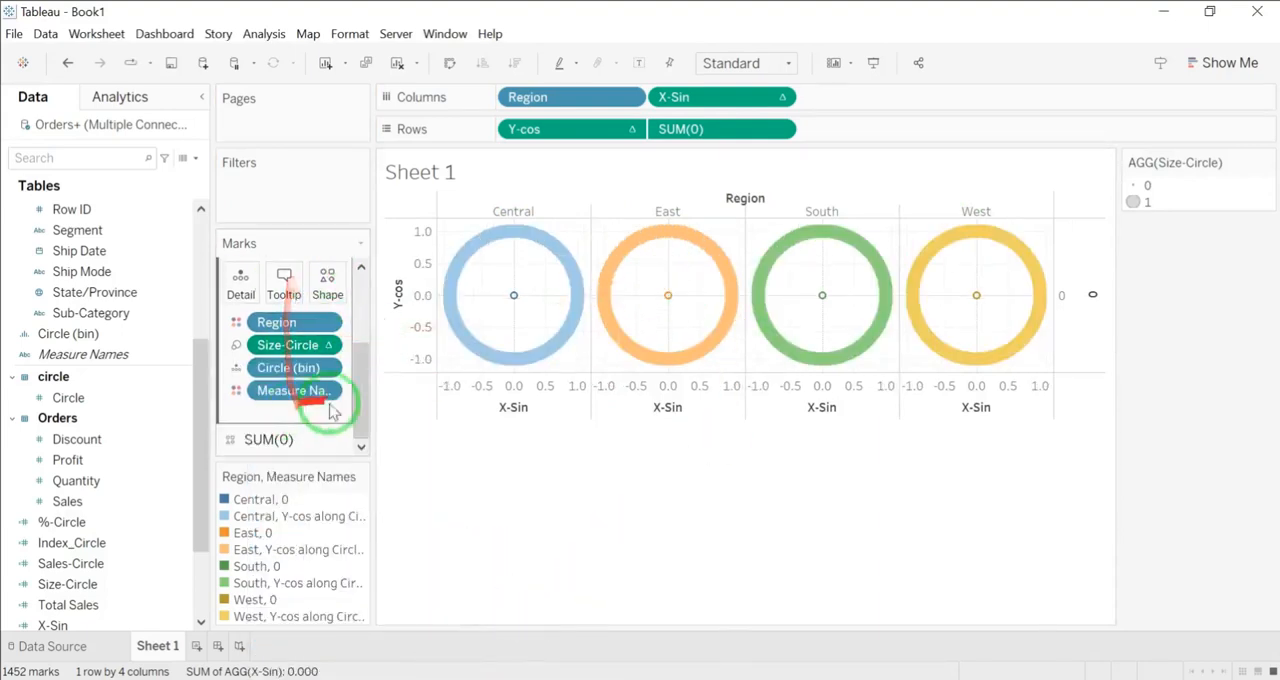
Step: Reduce the size of the Y-cos marks slightly
{"action": "scroll", "coordinate": [331, 411], "scroll_direction": "up", "scroll_amount": 3}
{"action": "left_click", "coordinate": [284, 320]}
{"action": "mouse_move", "coordinate": [314, 363]}
{"action": "left_mouse_down"}
{"action": "mouse_move", "coordinate": [289, 368]}
{"action": "mouse_move", "coordinate": [303, 363]}
{"action": "left_mouse_up"}
{"action": "left_click", "coordinate": [405, 475]}
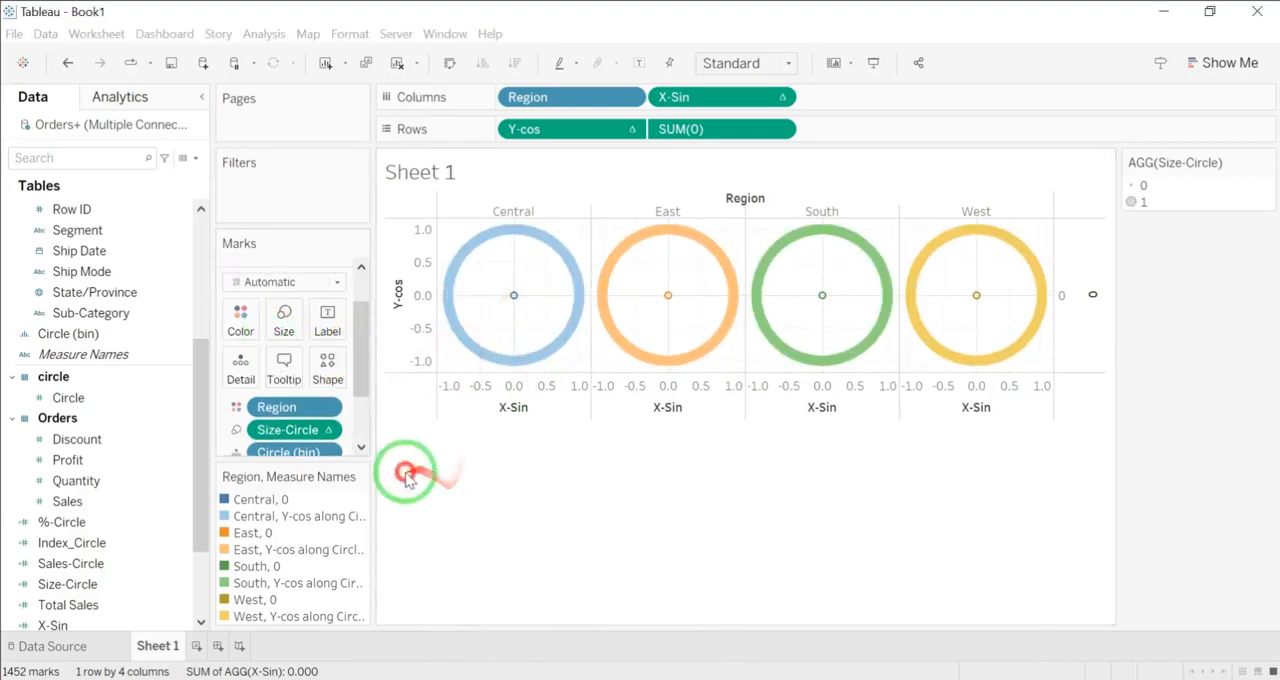
Step: Edit Size-Circle's table calculation so its nested Total Sales computes over both Circle (bin) and Region
{"action": "right_click", "coordinate": [288, 429]}
{"action": "left_click", "coordinate": [343, 647]}
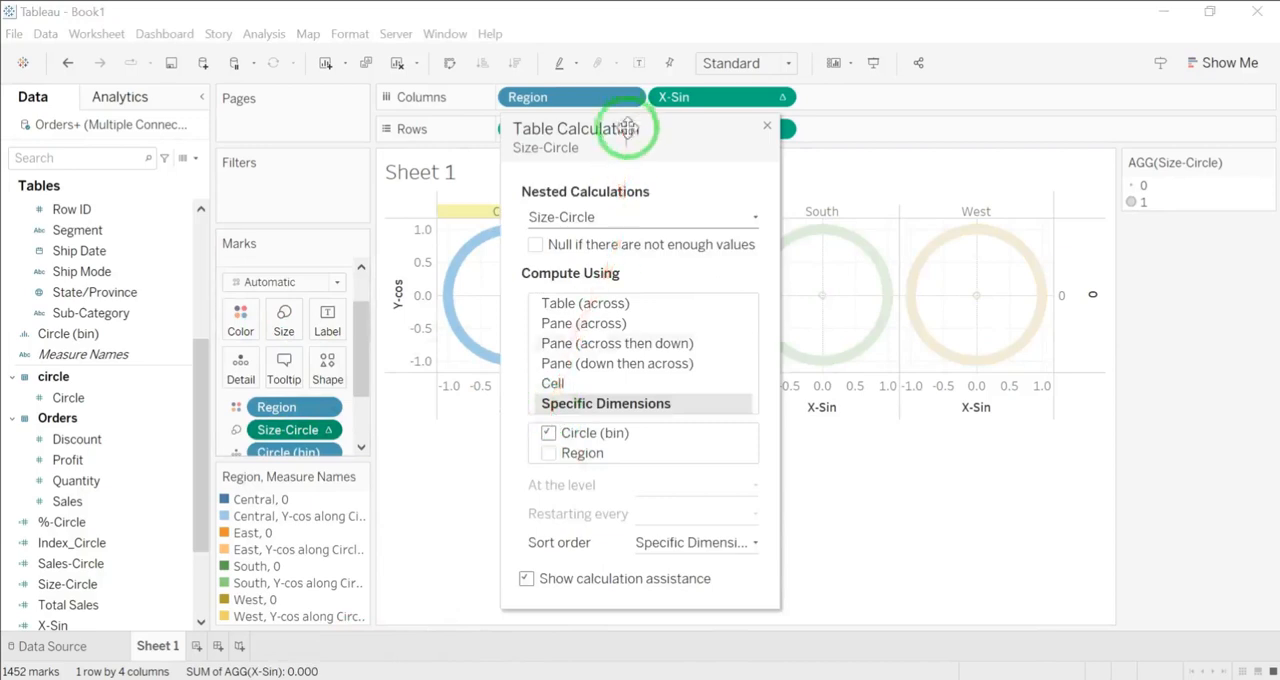
{"action": "left_click_drag", "start_coordinate": [627, 128], "coordinate": [846, 108]}
{"action": "left_click", "coordinate": [760, 198]}
{"action": "left_click", "coordinate": [768, 266]}
{"action": "left_click", "coordinate": [766, 433]}
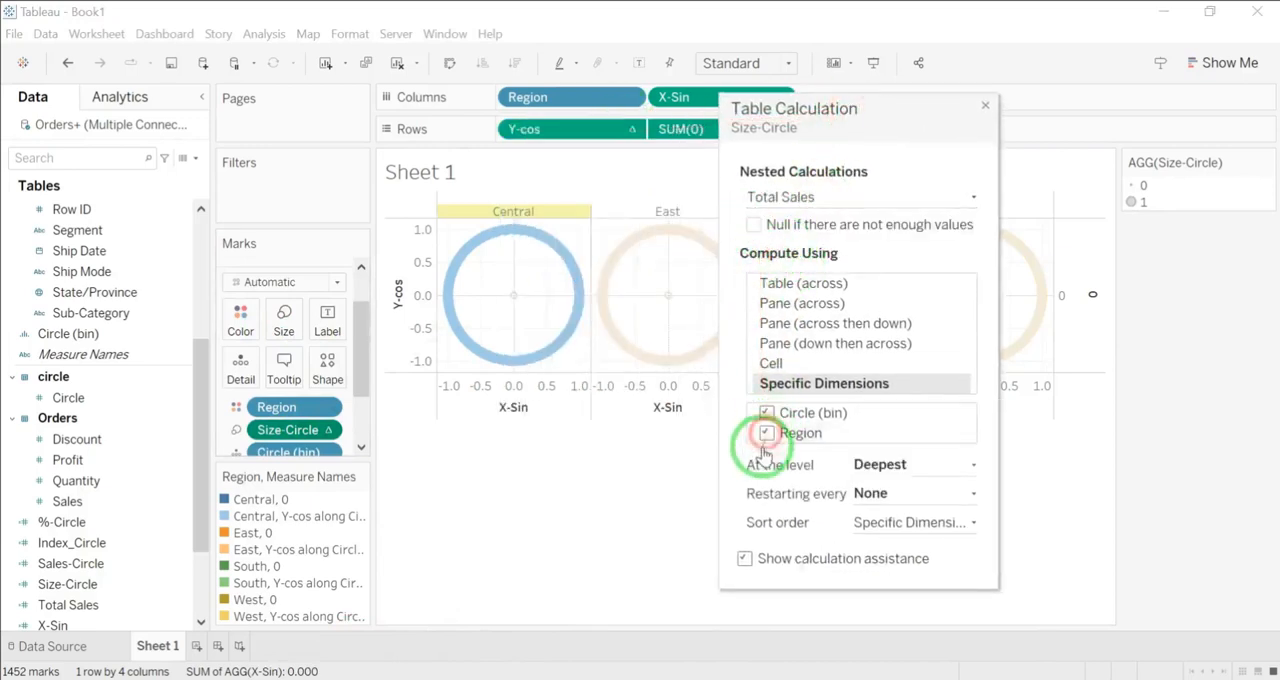
{"action": "left_click_drag", "start_coordinate": [832, 118], "coordinate": [221, 110]}
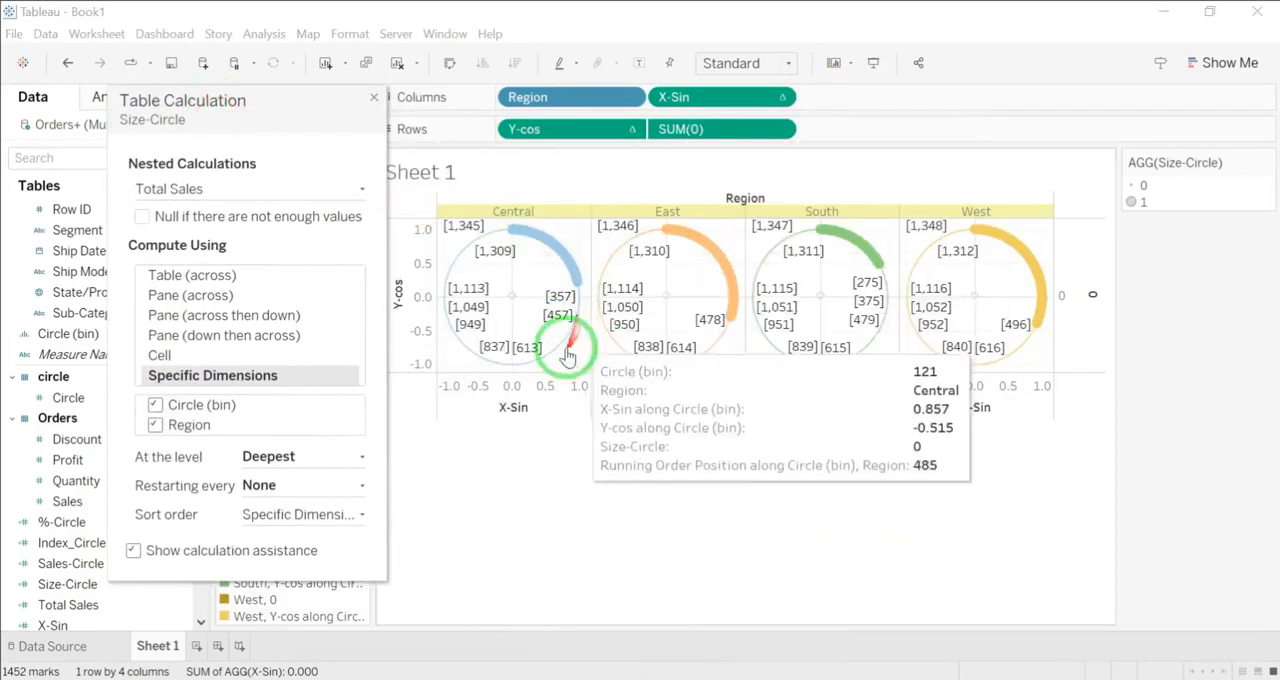
{"action": "left_click", "coordinate": [372, 97]}
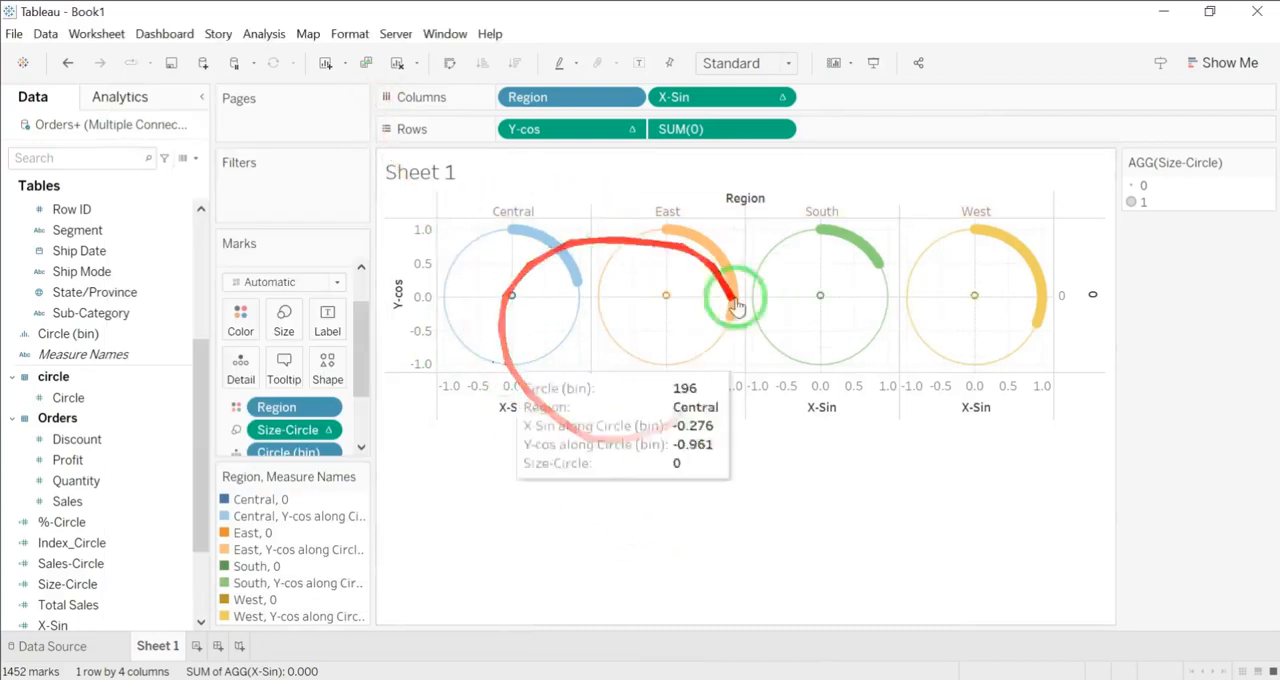
Step: Try to synchronize the Y-cos axis with the 0 axis
{"action": "left_click_drag", "start_coordinate": [363, 365], "coordinate": [313, 425]}
{"action": "right_click", "coordinate": [418, 262]}
{"action": "left_click", "coordinate": [464, 355]}
{"action": "right_click", "coordinate": [418, 291]}
{"action": "left_click", "coordinate": [526, 388]}
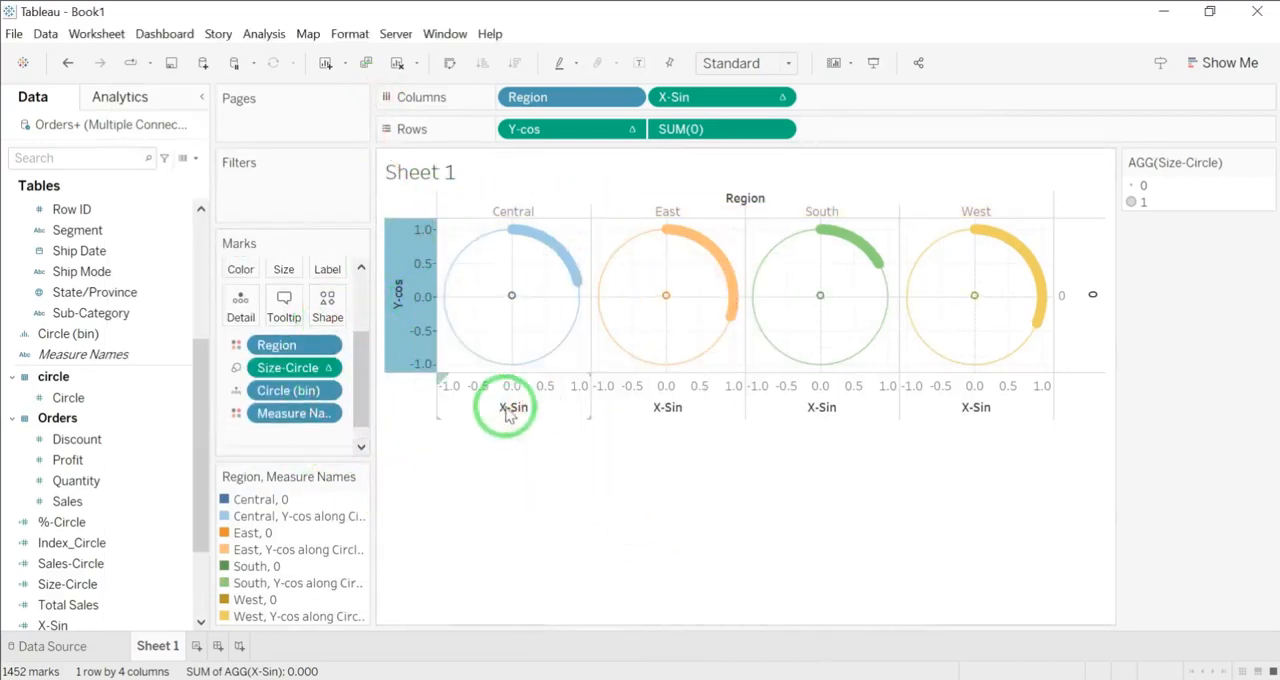
Step: Hide the X-Sin and Y-cos axis headers and the Region headers and field label from the chart
{"action": "right_click", "coordinate": [509, 404]}
{"action": "left_click", "coordinate": [586, 511]}
{"action": "right_click", "coordinate": [415, 295]}
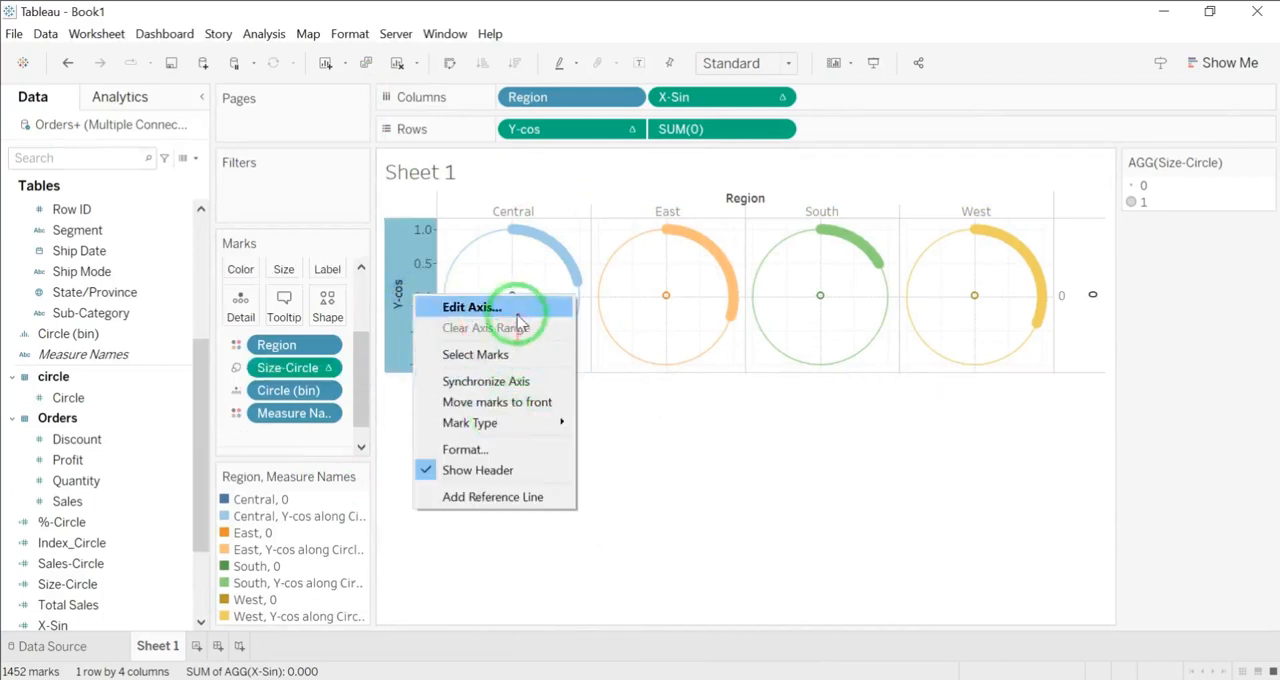
{"action": "left_click", "coordinate": [478, 470]}
{"action": "right_click", "coordinate": [491, 209]}
{"action": "left_click", "coordinate": [551, 329]}
{"action": "left_click", "coordinate": [583, 368]}
Step: Label the SUM(0) marks with Region, Sales-Circle and %-Circle
{"action": "scroll", "coordinate": [300, 420], "scroll_direction": "up", "scroll_amount": 3}
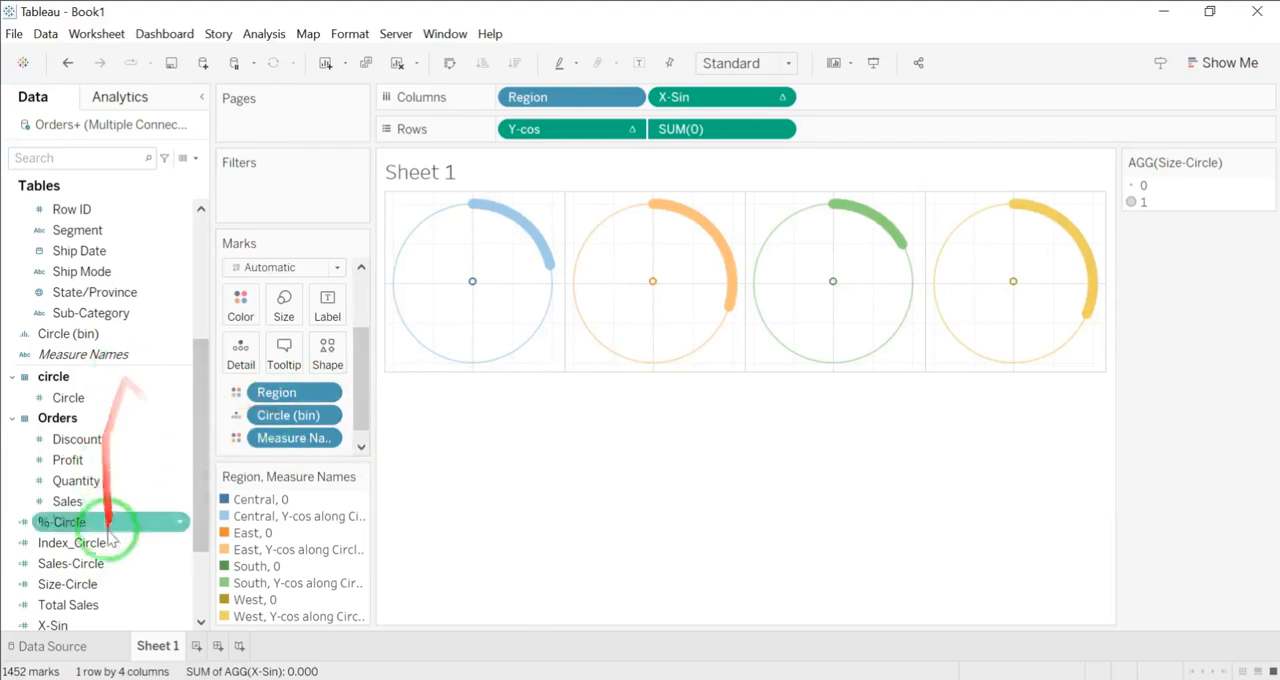
{"action": "scroll", "coordinate": [110, 532], "scroll_direction": "down", "scroll_amount": 3}
{"action": "left_click", "coordinate": [140, 545]}
{"action": "scroll", "coordinate": [93, 397], "scroll_direction": "up", "scroll_amount": 3}
{"action": "left_click_drag", "start_coordinate": [71, 250], "coordinate": [309, 312]}
{"action": "scroll", "coordinate": [77, 510], "scroll_direction": "down", "scroll_amount": 2}
{"action": "left_click_drag", "start_coordinate": [93, 570], "coordinate": [327, 308]}
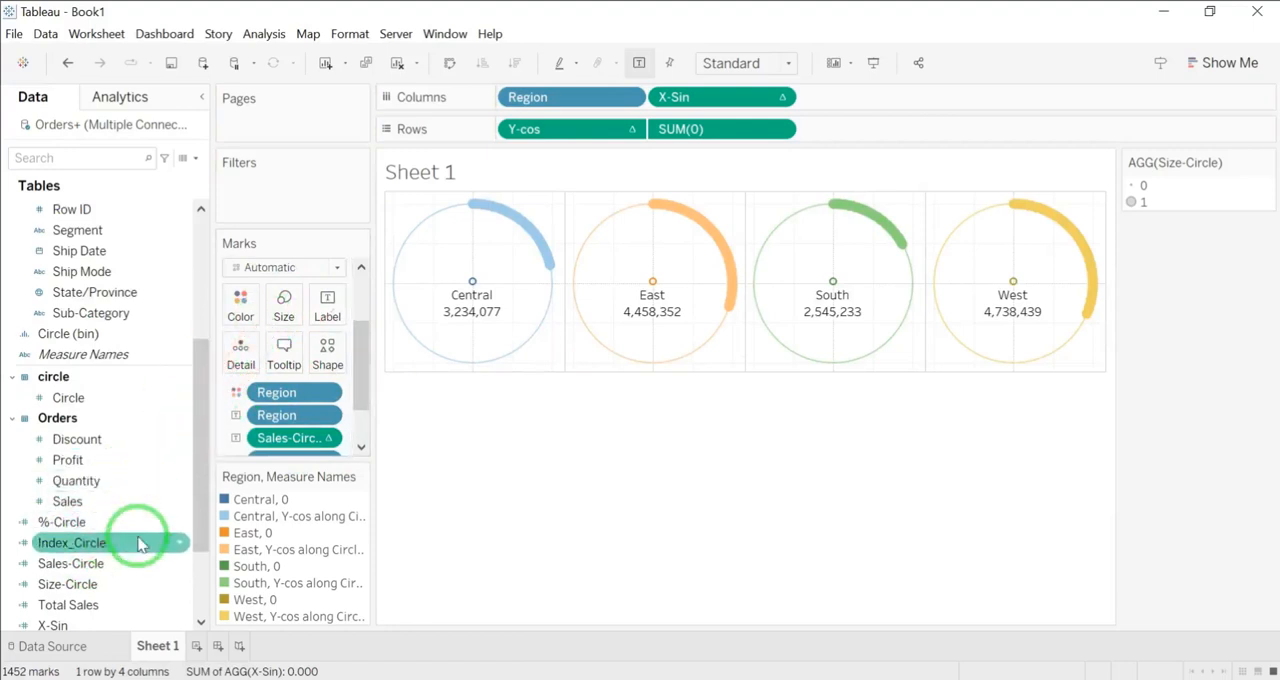
{"action": "left_click_drag", "start_coordinate": [219, 474], "coordinate": [326, 302]}
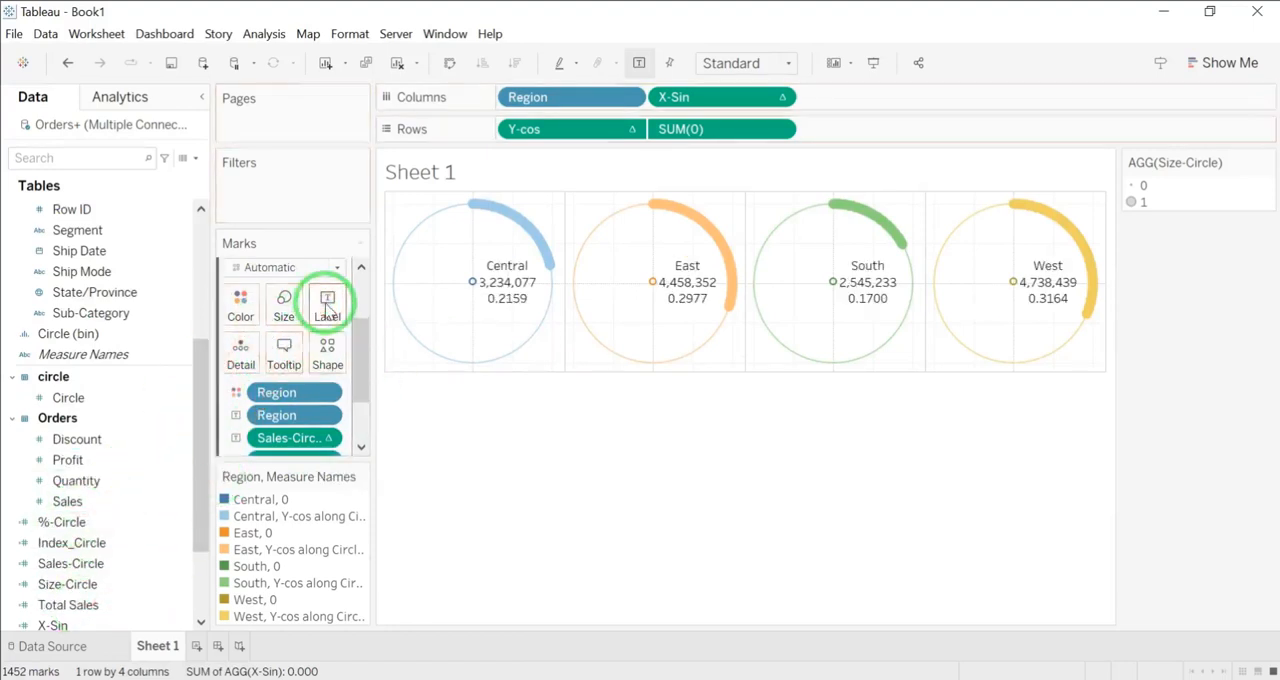
Step: Remove the Region and Measure Names color fields from the SUM(0) marks and change their mark type to Text
{"action": "left_click_drag", "start_coordinate": [365, 380], "coordinate": [363, 426]}
{"action": "left_click_drag", "start_coordinate": [283, 309], "coordinate": [222, 668]}
{"action": "left_click_drag", "start_coordinate": [293, 498], "coordinate": [428, 525]}
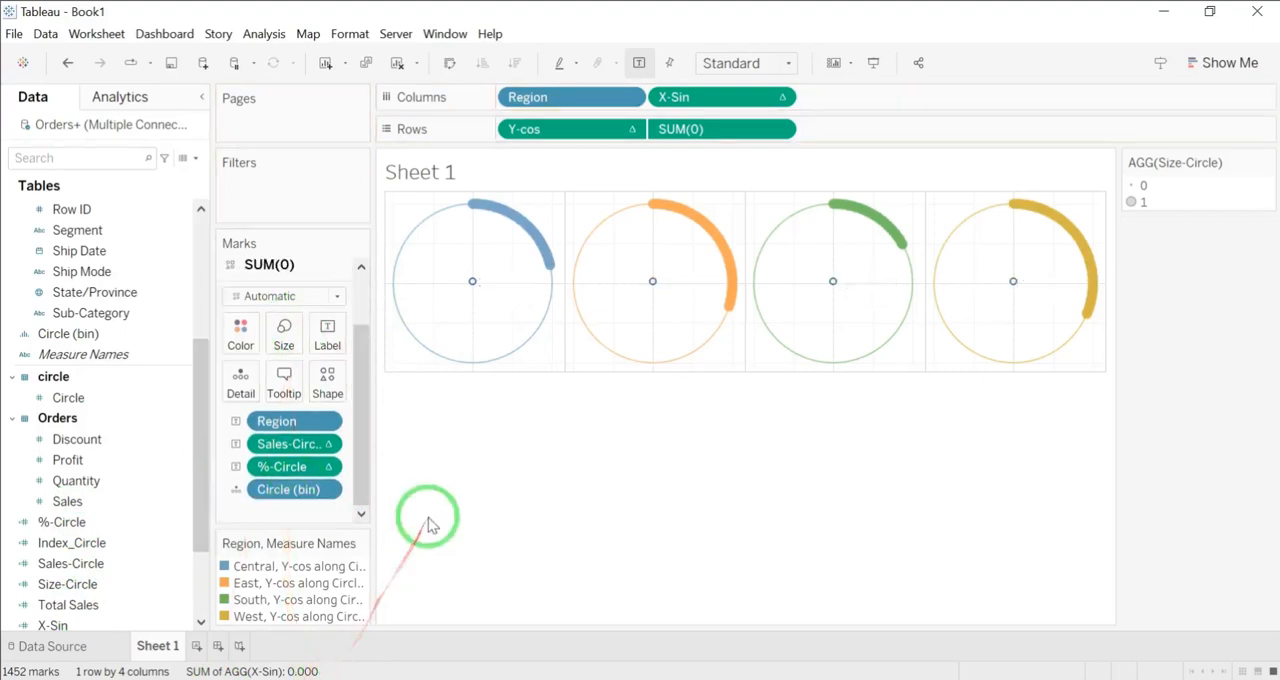
{"action": "left_click", "coordinate": [336, 296]}
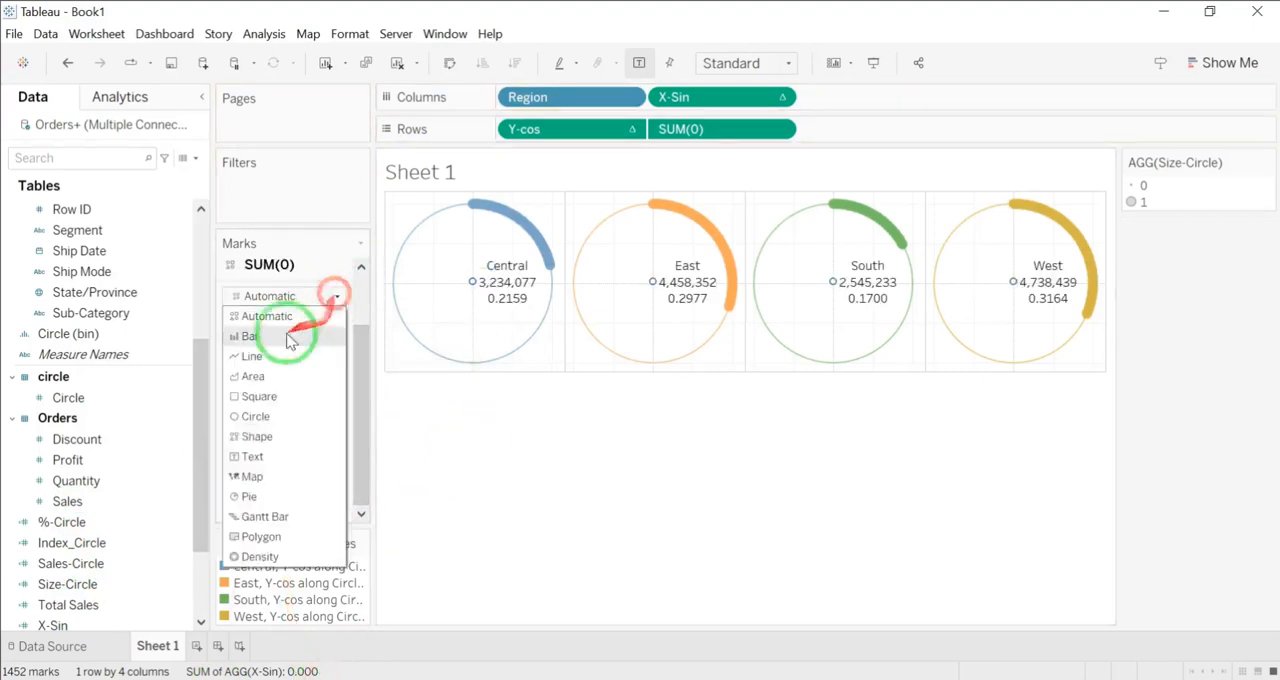
{"action": "left_click", "coordinate": [254, 457]}
Step: Format the SUM(0) text label with Region enlarged in bold and %-Circle in grey
{"action": "left_click", "coordinate": [328, 338]}
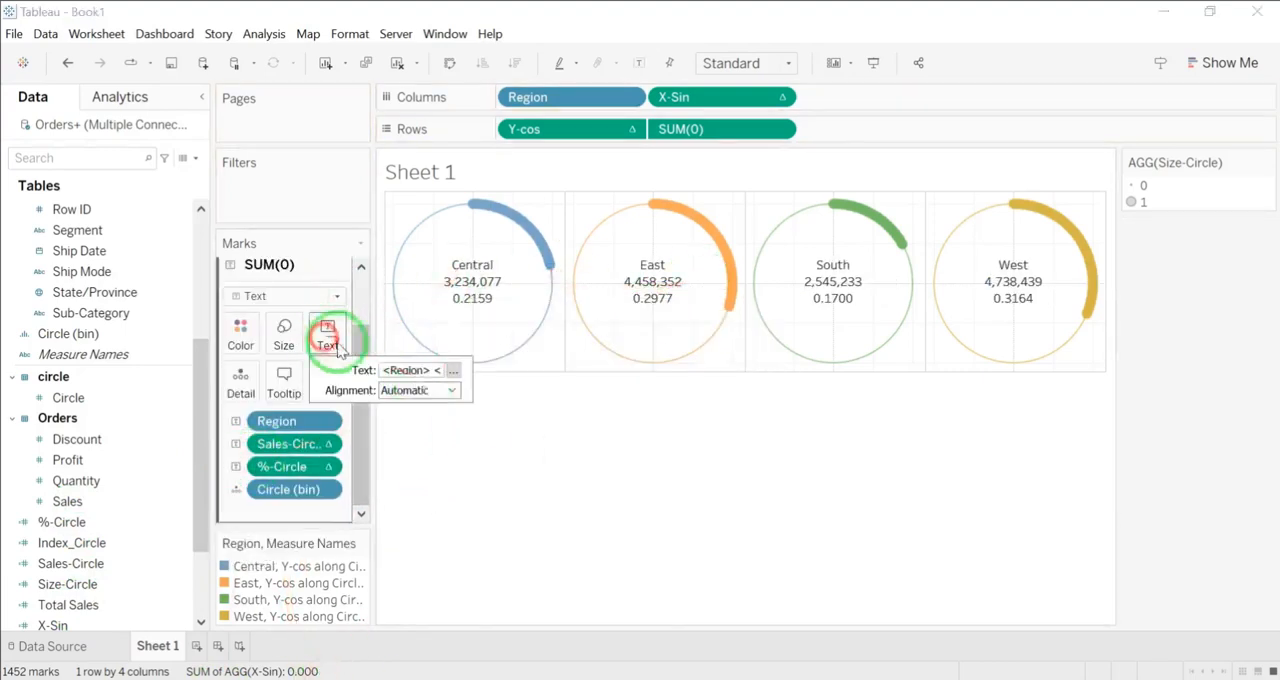
{"action": "left_click", "coordinate": [452, 372]}
{"action": "left_click", "coordinate": [538, 355]}
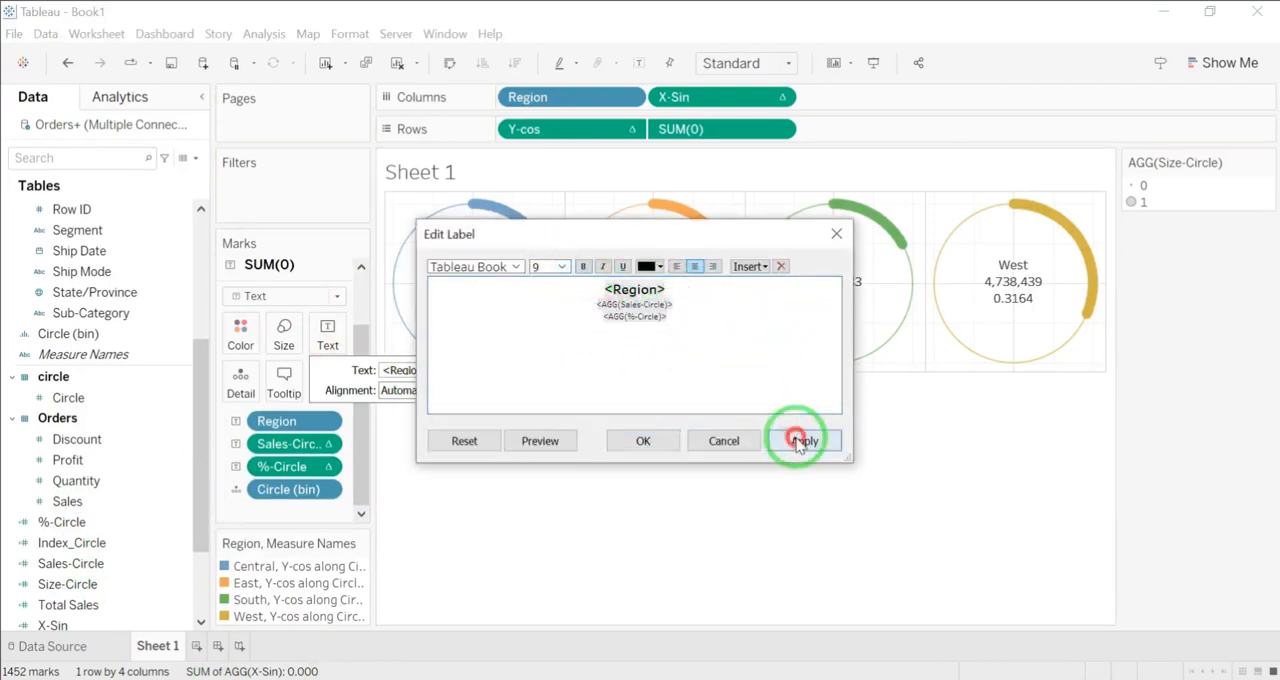
{"action": "left_click", "coordinate": [658, 266]}
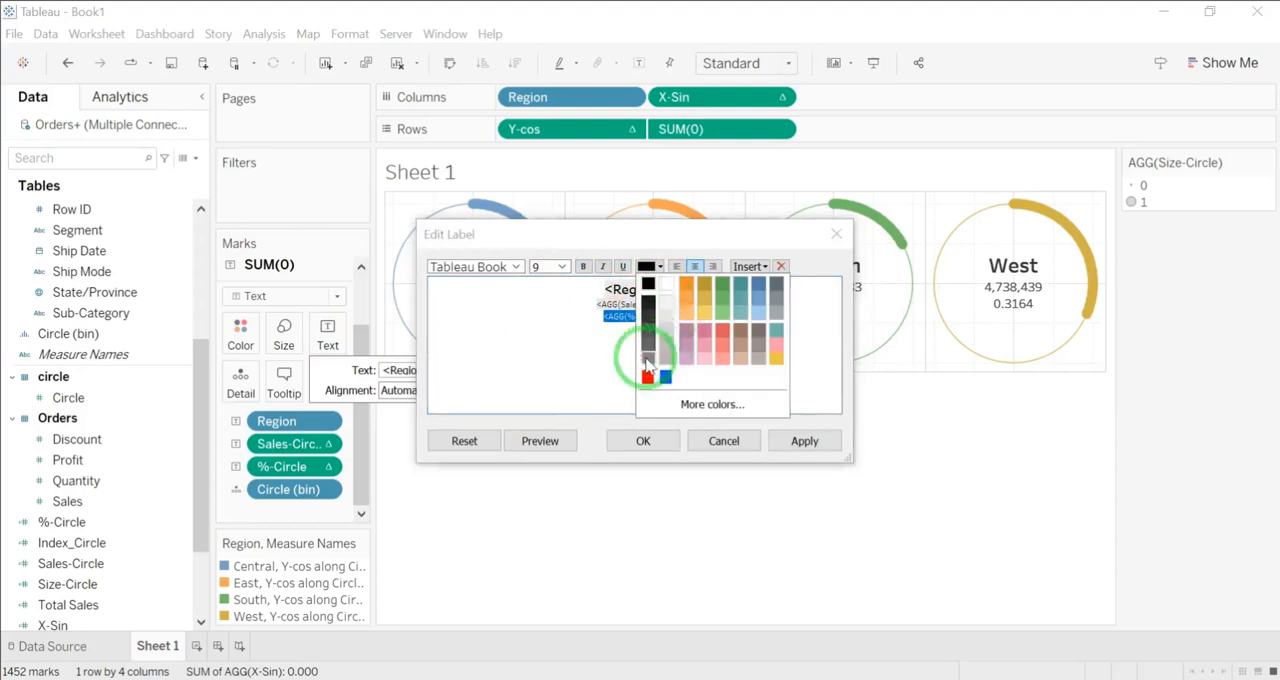
{"action": "left_click", "coordinate": [647, 365]}
{"action": "left_click", "coordinate": [792, 447]}
{"action": "left_click", "coordinate": [643, 441]}
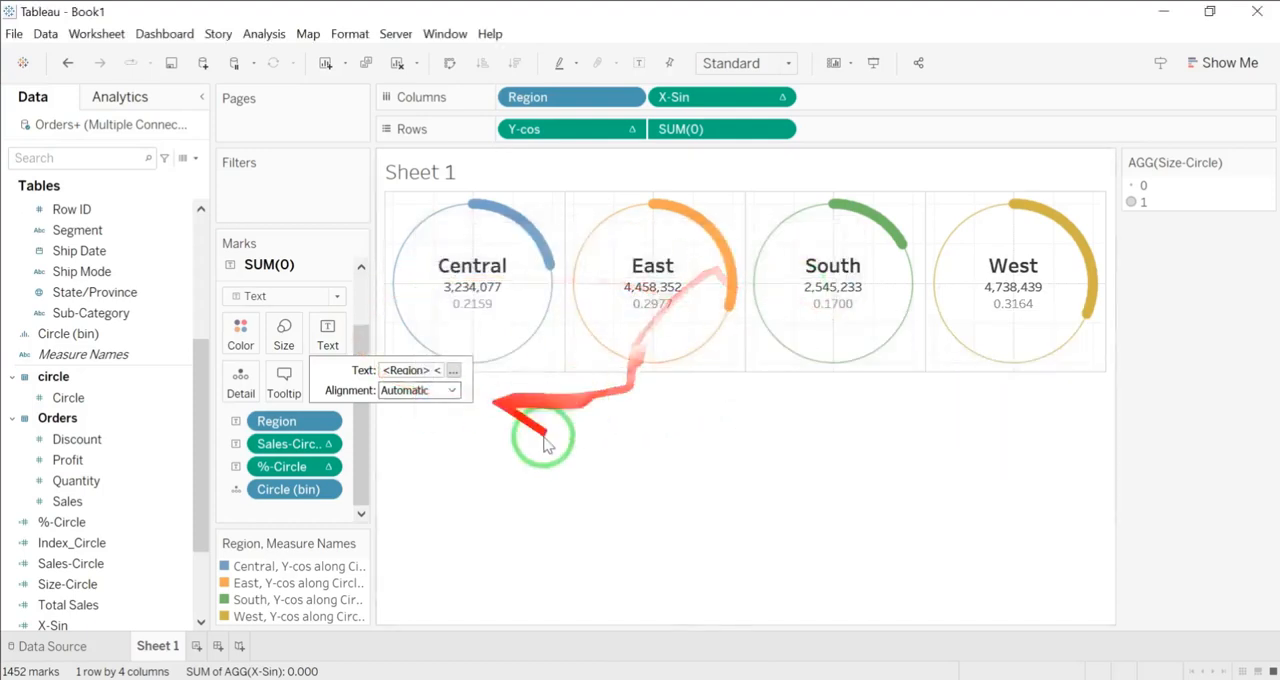
Step: Remove the grid lines and zero lines from the chart's rows and columns
{"action": "left_click", "coordinate": [350, 36]}
{"action": "left_click", "coordinate": [400, 166]}
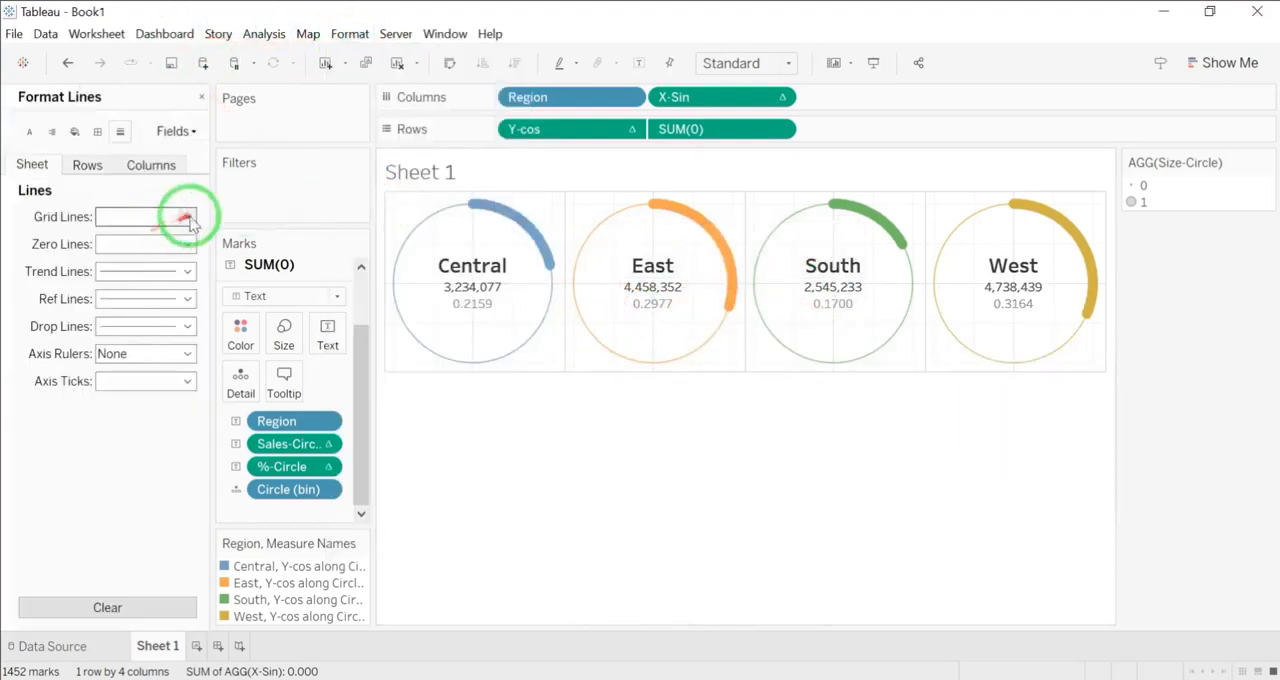
{"action": "left_click", "coordinate": [186, 216]}
{"action": "left_click", "coordinate": [98, 166]}
{"action": "left_click", "coordinate": [184, 245]}
{"action": "left_click", "coordinate": [172, 264]}
{"action": "left_click", "coordinate": [156, 165]}
{"action": "left_click", "coordinate": [181, 244]}
Step: Remove the pane borders and divider lines around the four circles
{"action": "left_click", "coordinate": [97, 131]}
{"action": "left_click", "coordinate": [171, 244]}
{"action": "left_click", "coordinate": [87, 165]}
{"action": "left_click", "coordinate": [172, 245]}
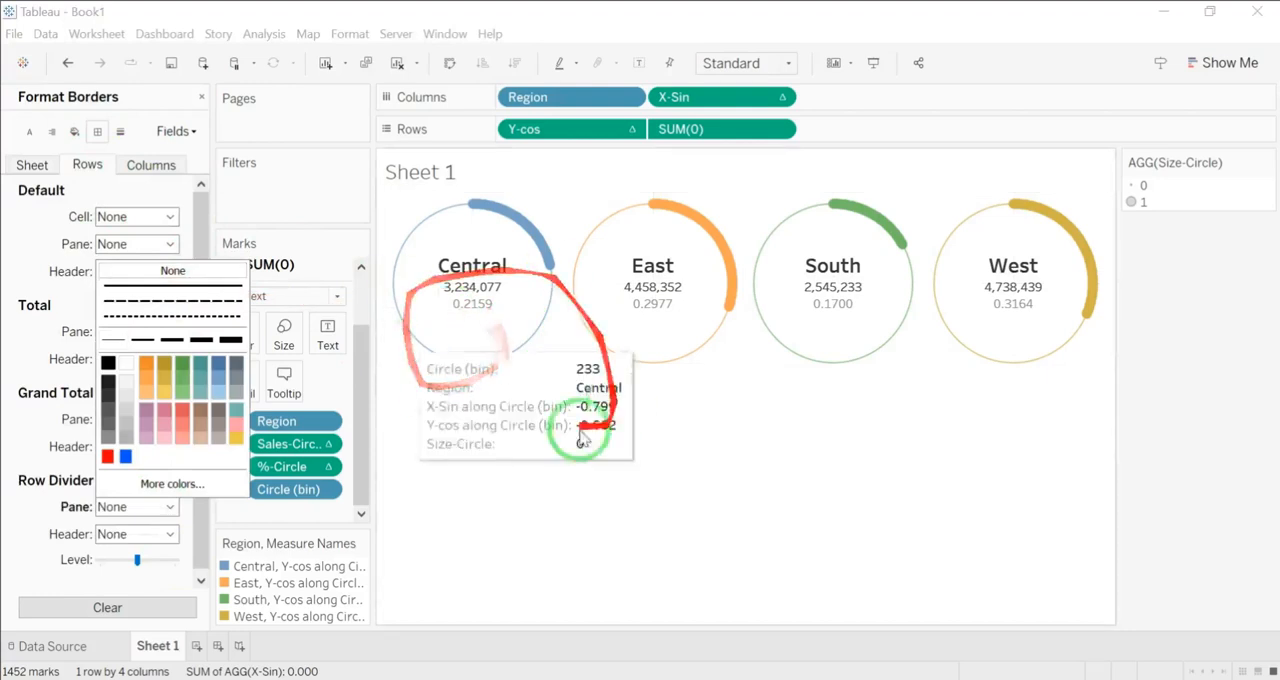
Step: Format the %-Circle pane numbers as Percentage with 2 decimal places
{"action": "left_click", "coordinate": [172, 131]}
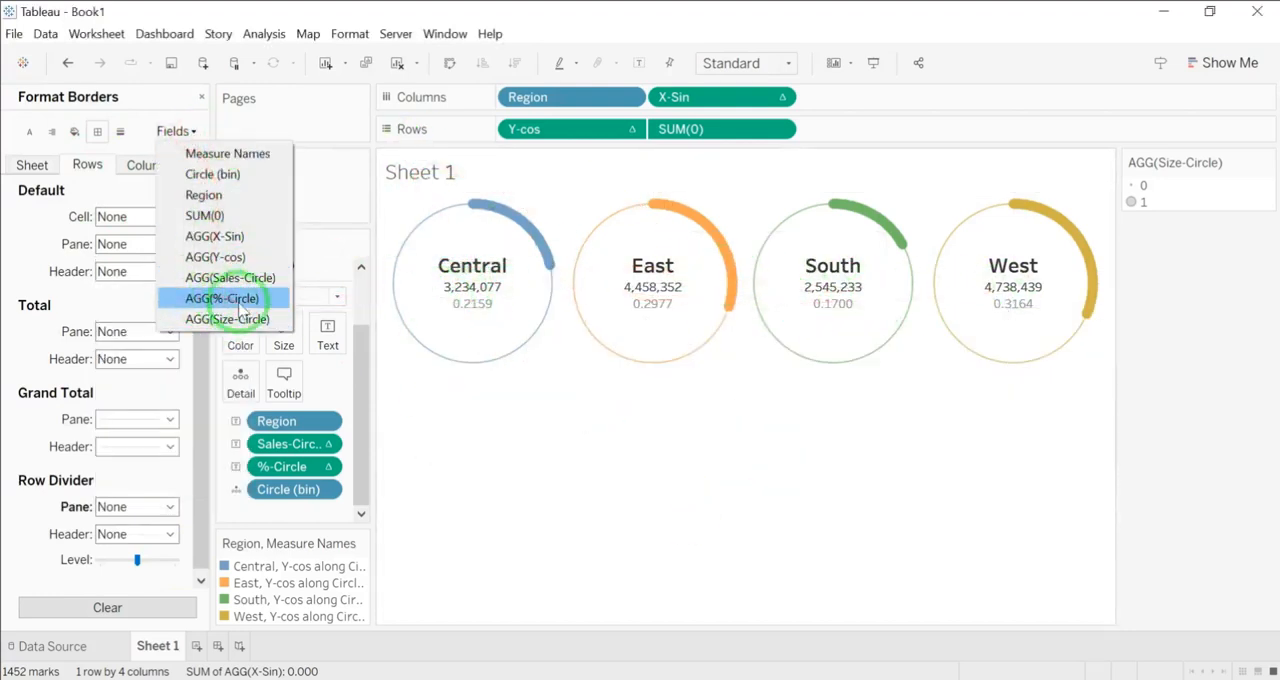
{"action": "left_click", "coordinate": [222, 298]}
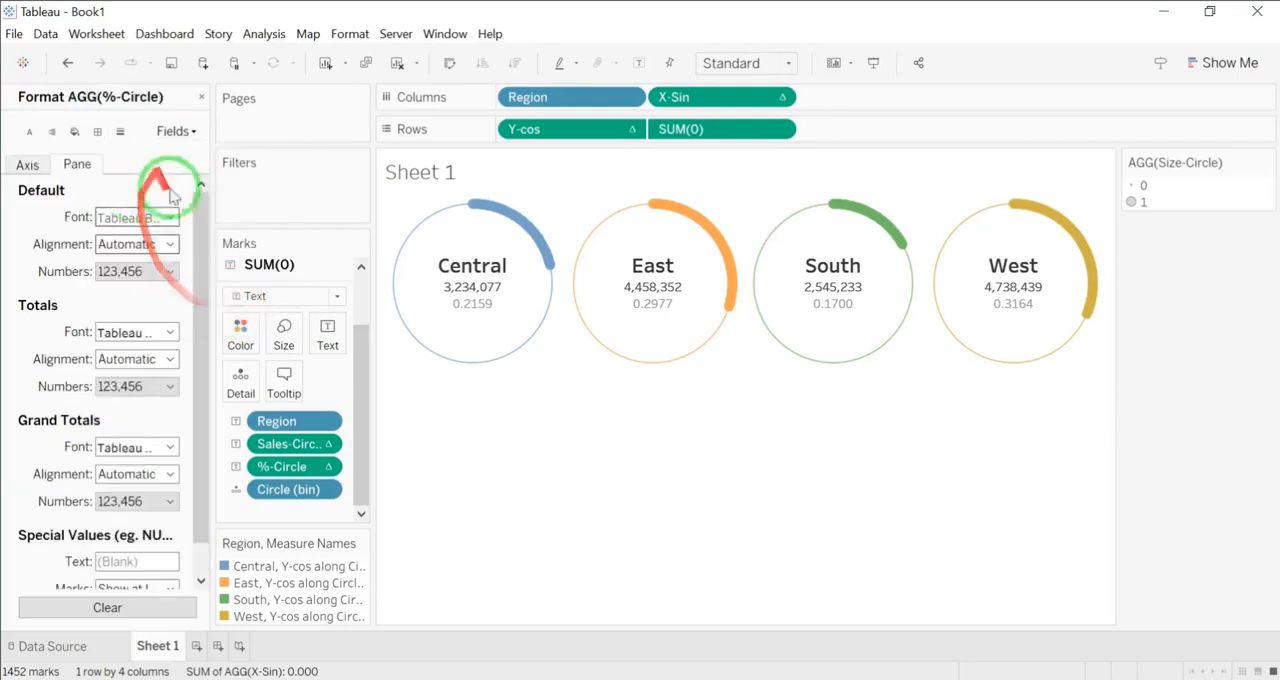
{"action": "left_click", "coordinate": [169, 272]}
{"action": "left_click", "coordinate": [160, 384]}
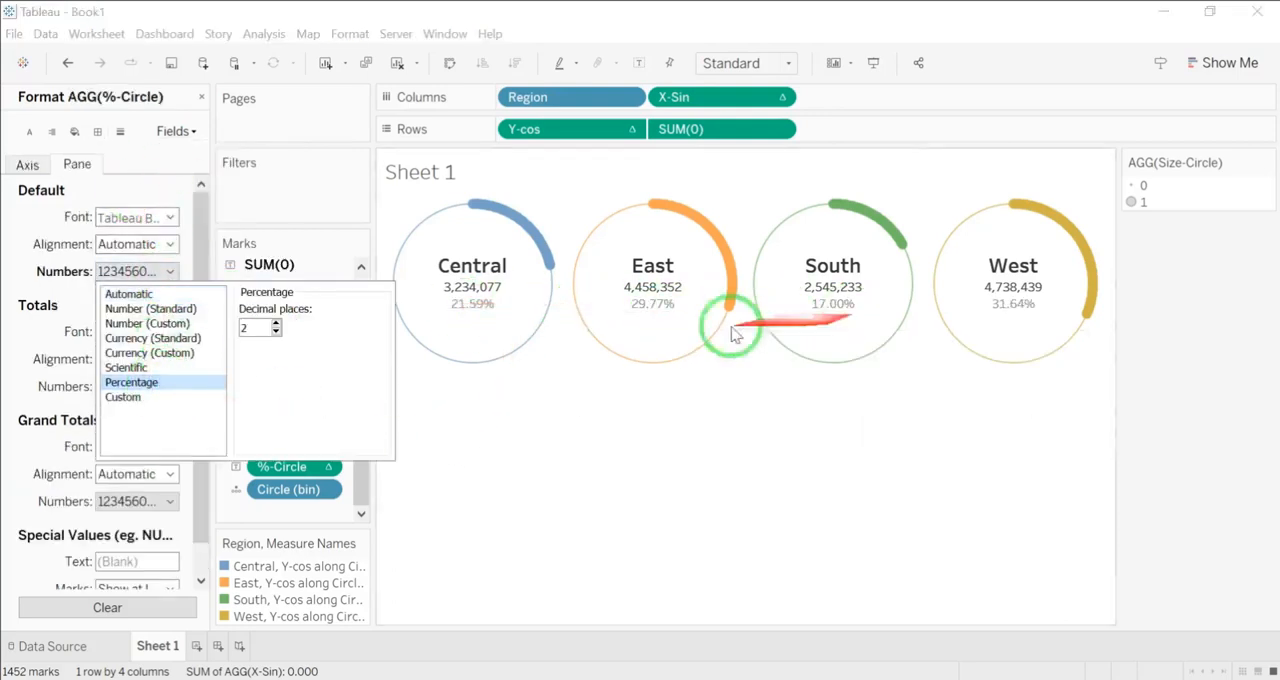
{"action": "left_click", "coordinate": [1030, 315]}
Step: Create a new dashboard with Automatic size and set its objects to Floating
{"action": "left_click", "coordinate": [218, 646]}
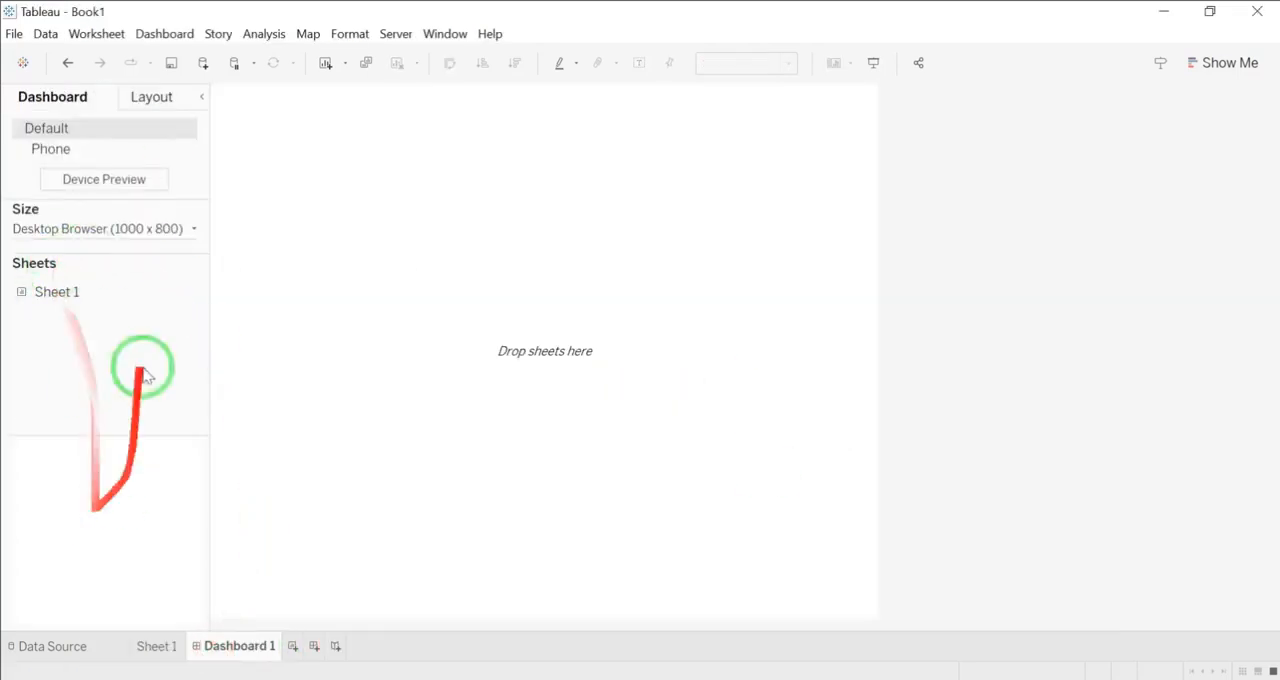
{"action": "left_click", "coordinate": [140, 228]}
{"action": "left_click", "coordinate": [135, 257]}
{"action": "left_click", "coordinate": [120, 291]}
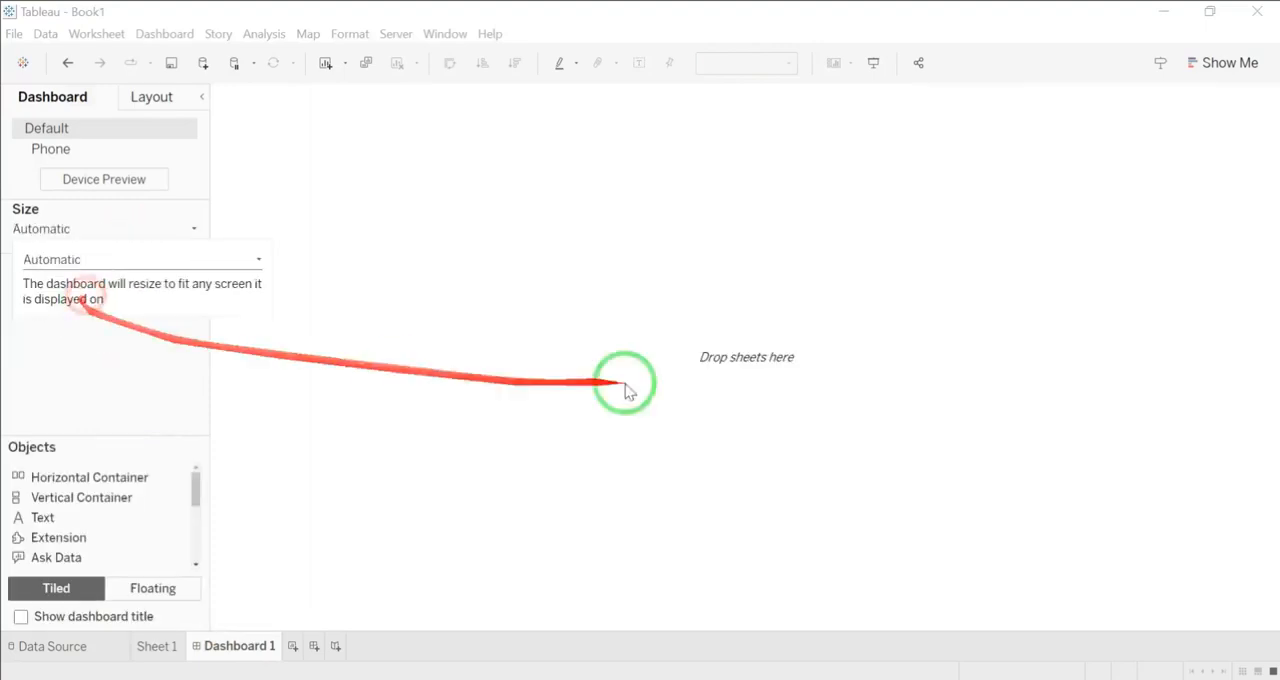
{"action": "left_click", "coordinate": [150, 588]}
Step: Place Sheet 1 on the dashboard, remove its color legend and hide the sheet title
{"action": "left_click_drag", "start_coordinate": [60, 292], "coordinate": [508, 100]}
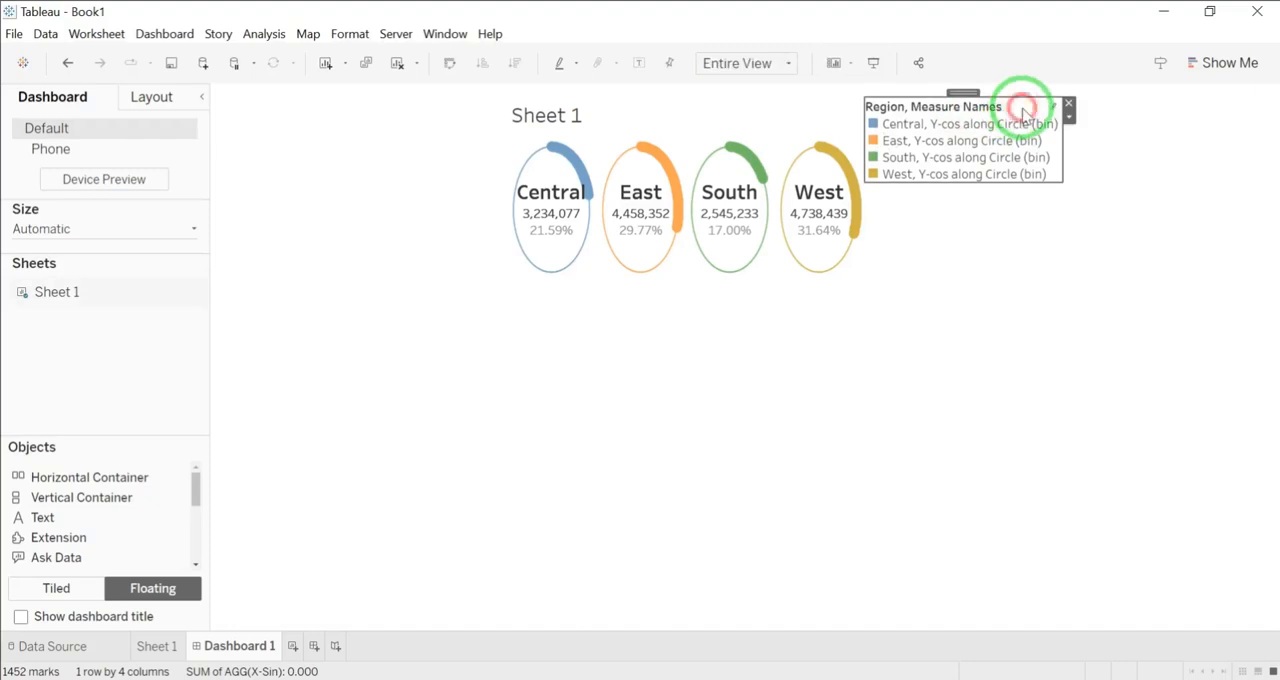
{"action": "left_click", "coordinate": [1068, 103]}
{"action": "right_click", "coordinate": [550, 117]}
{"action": "left_click", "coordinate": [606, 166]}
Step: Resize the floating circle chart so its rings look round and move it to the upper middle of the dashboard
{"action": "left_click_drag", "start_coordinate": [864, 277], "coordinate": [994, 231]}
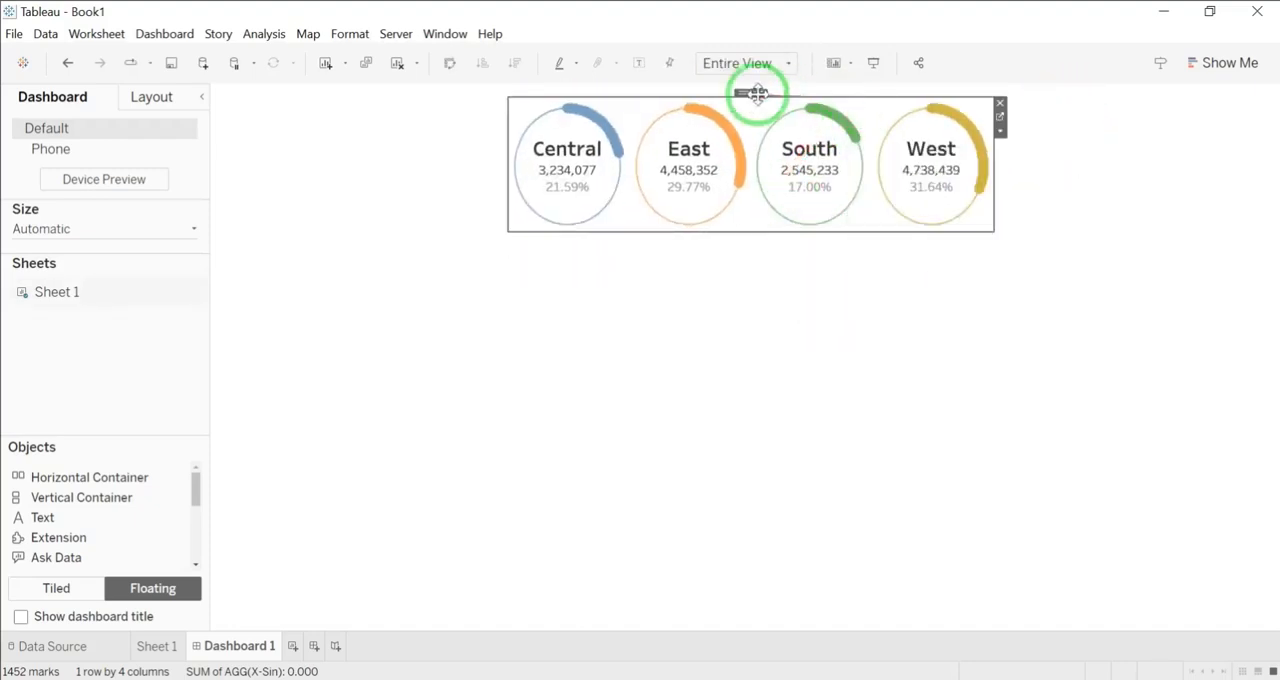
{"action": "left_click_drag", "start_coordinate": [751, 93], "coordinate": [725, 187]}
{"action": "left_click_drag", "start_coordinate": [966, 311], "coordinate": [1004, 323]}
{"action": "left_click_drag", "start_coordinate": [737, 183], "coordinate": [689, 185]}
{"action": "left_click", "coordinate": [604, 440]}
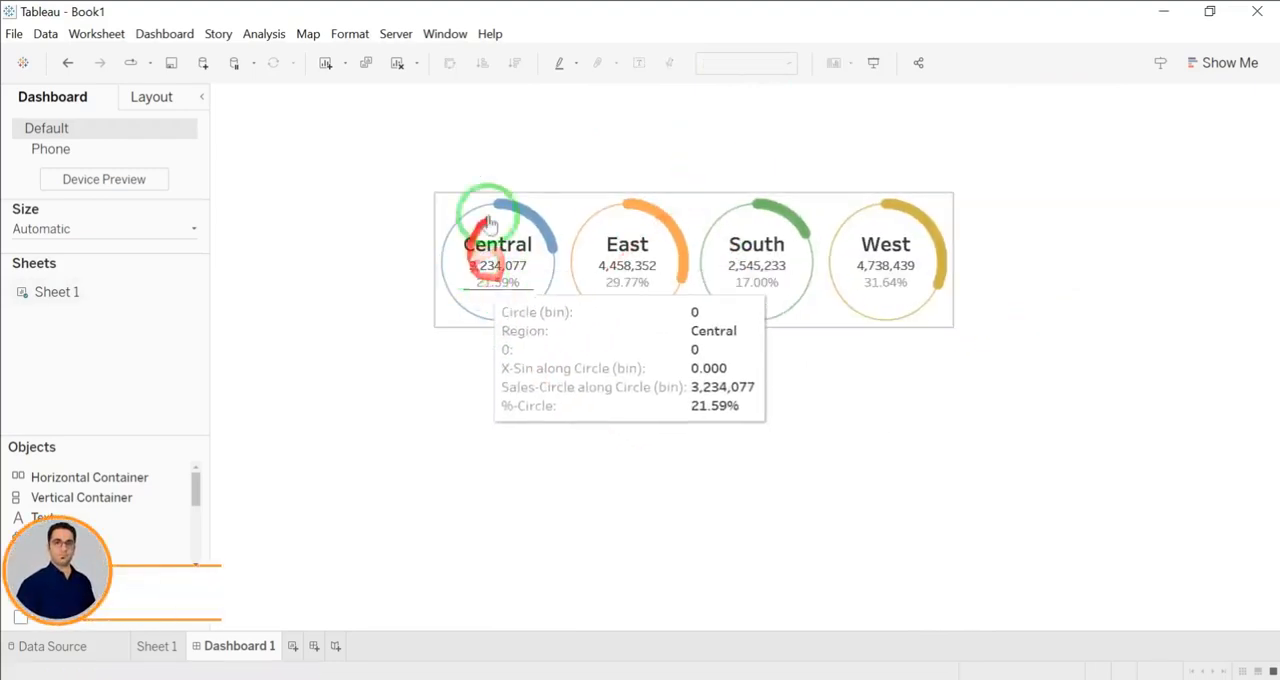
Step: Show the Region filter for the circle chart and move it to the right of the chart
{"action": "left_click", "coordinate": [790, 218]}
{"action": "left_click", "coordinate": [959, 226]}
{"action": "mouse_move", "coordinate": [1118, 386]}
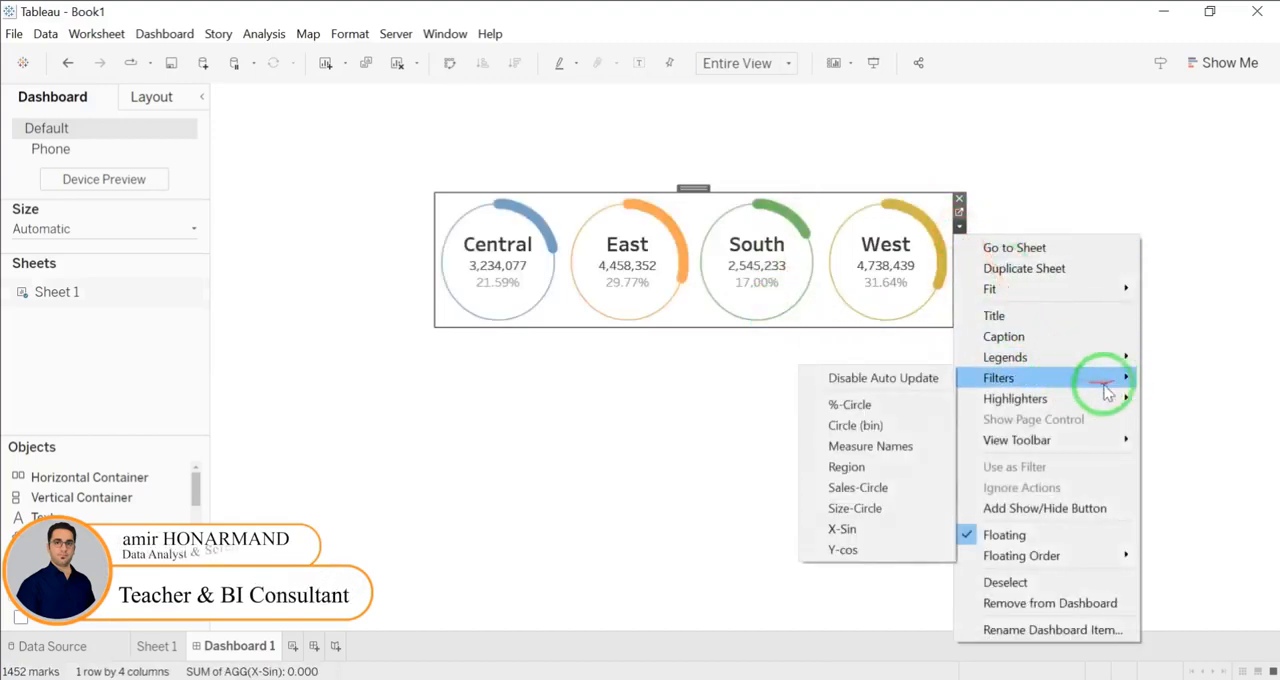
{"action": "left_click", "coordinate": [848, 467]}
{"action": "left_click_drag", "start_coordinate": [1025, 196], "coordinate": [1128, 122]}
Step: Cover the whole circle chart with a floating Blank object
{"action": "left_click", "coordinate": [897, 210]}
{"action": "left_click_drag", "start_coordinate": [68, 495], "coordinate": [966, 254]}
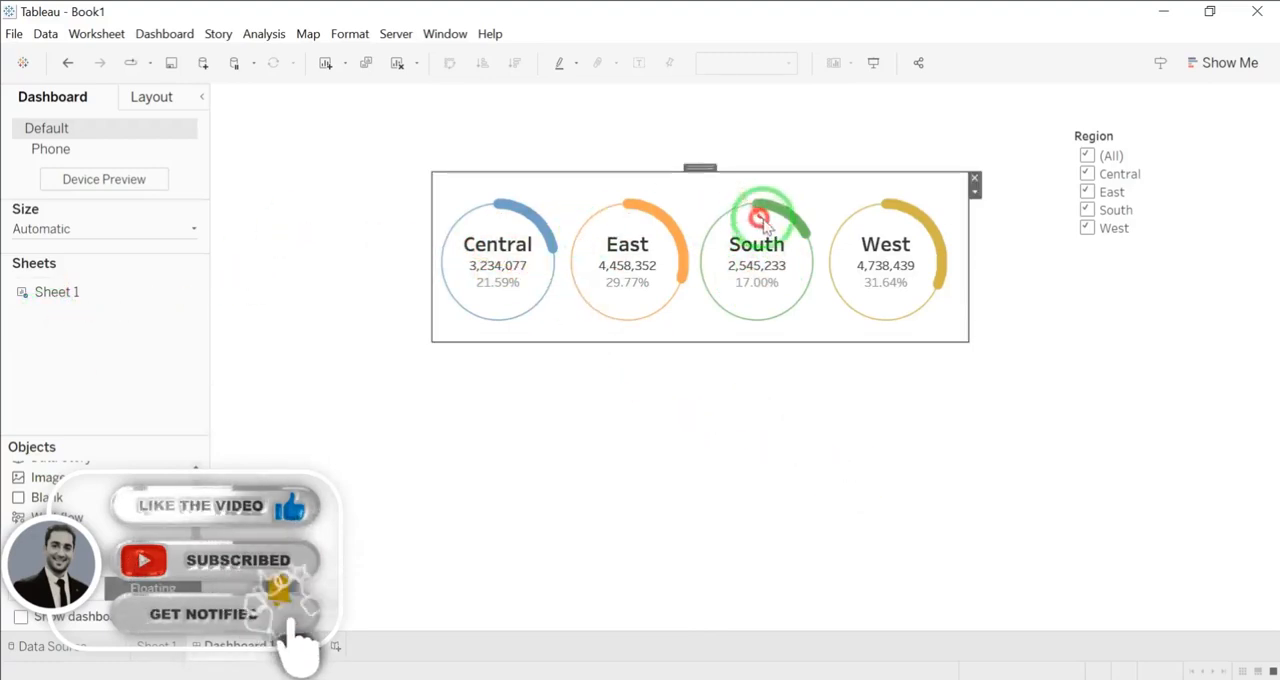
Step: Test the Region filter by excluding Central and including it again
{"action": "left_click", "coordinate": [1094, 166]}
{"action": "left_click", "coordinate": [1087, 174]}
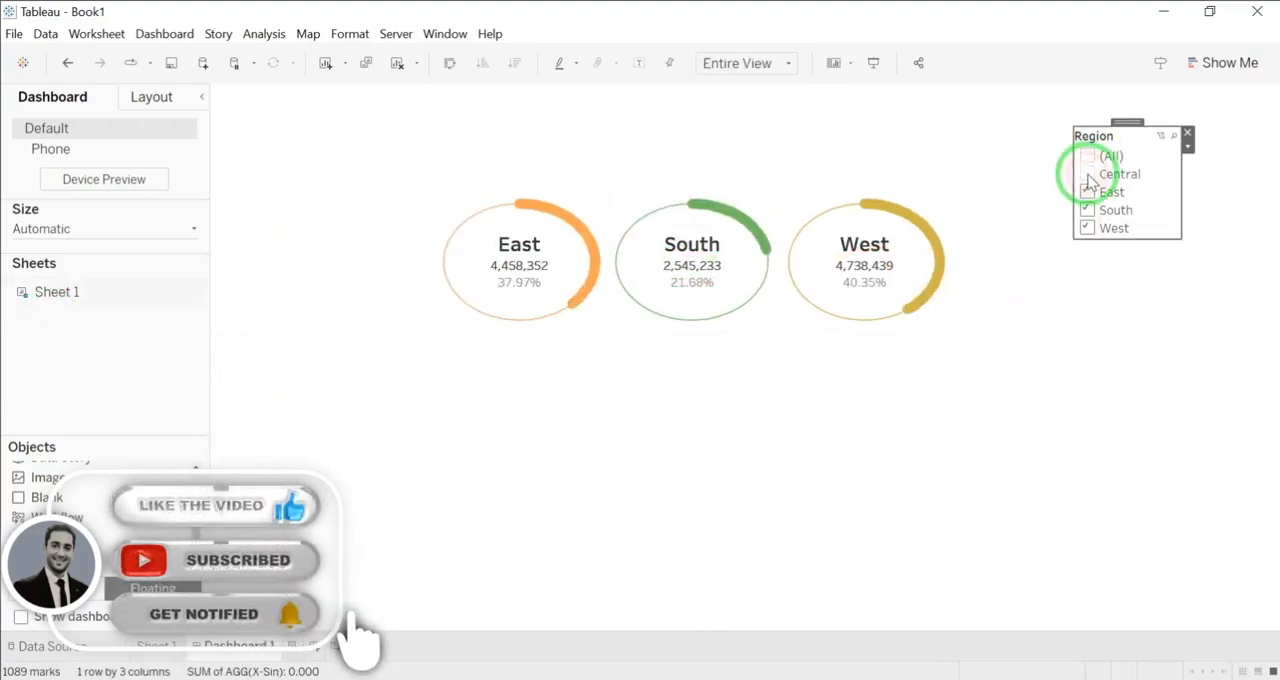
{"action": "left_click", "coordinate": [1087, 174]}
{"action": "left_click", "coordinate": [695, 258]}
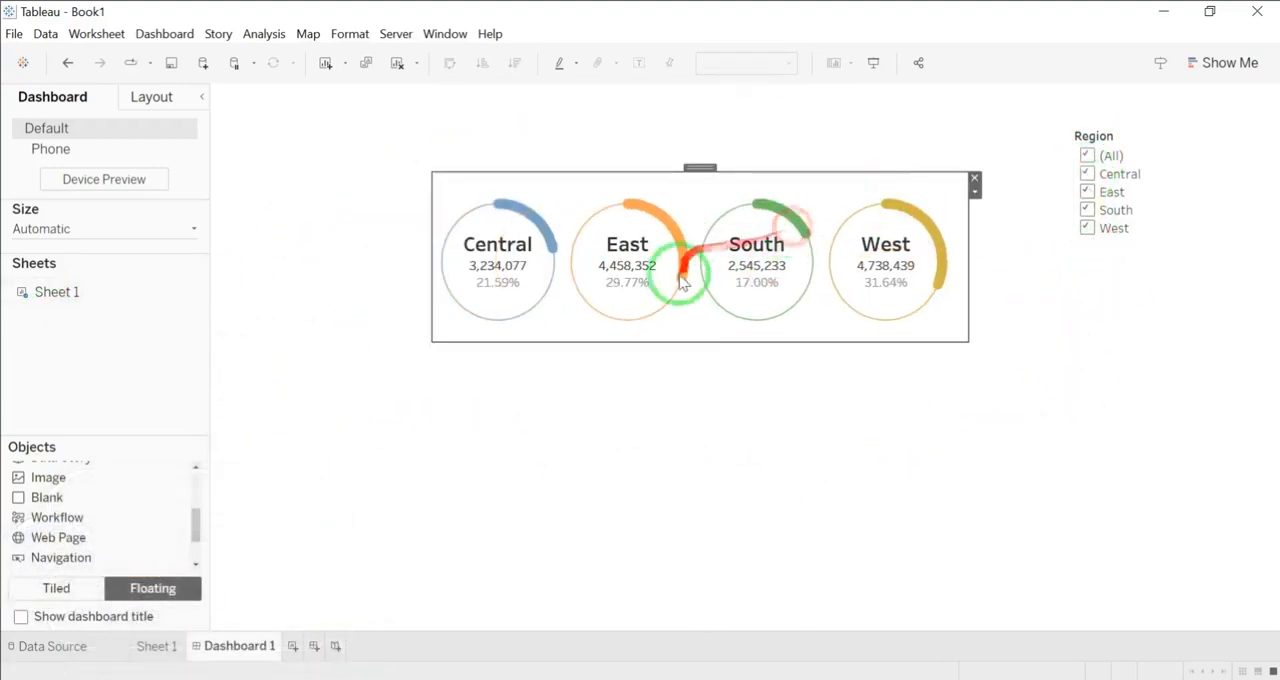